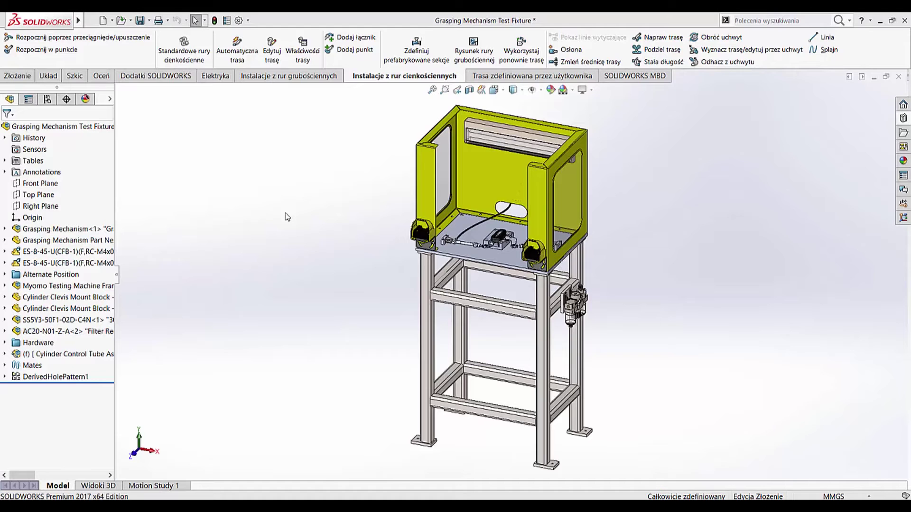
# Step: Zoom in, switch to the saved Routing view and apply the Routing display state
pyautogui.moveTo(287, 217); pyautogui.dragTo(304, 196, button='right')
pyautogui.moveTo(355, 163); pyautogui.dragTo(667, 353)
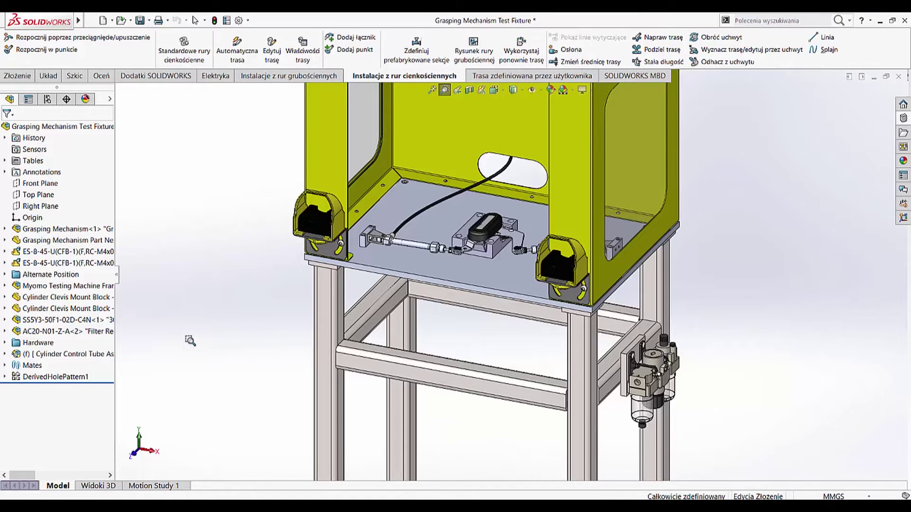
pyautogui.press('space')
pyautogui.click(192, 456)
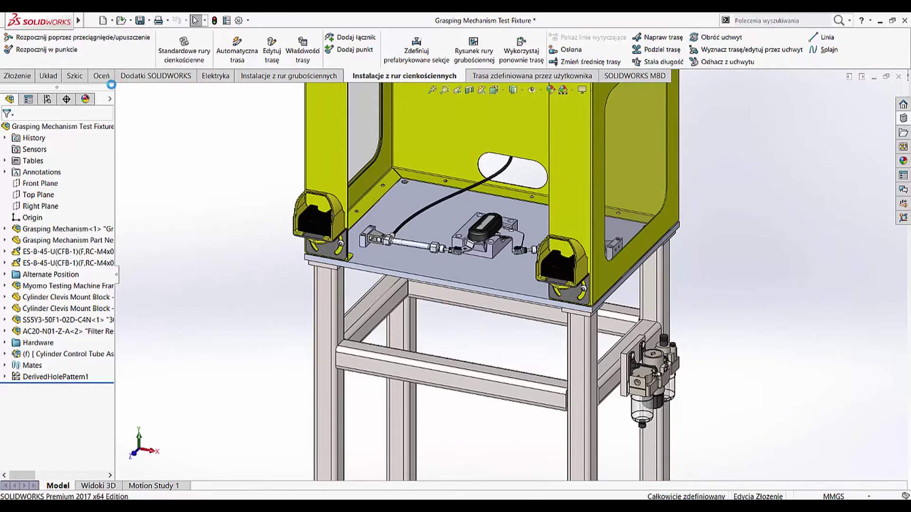
pyautogui.click(111, 99)
pyautogui.click(138, 116)
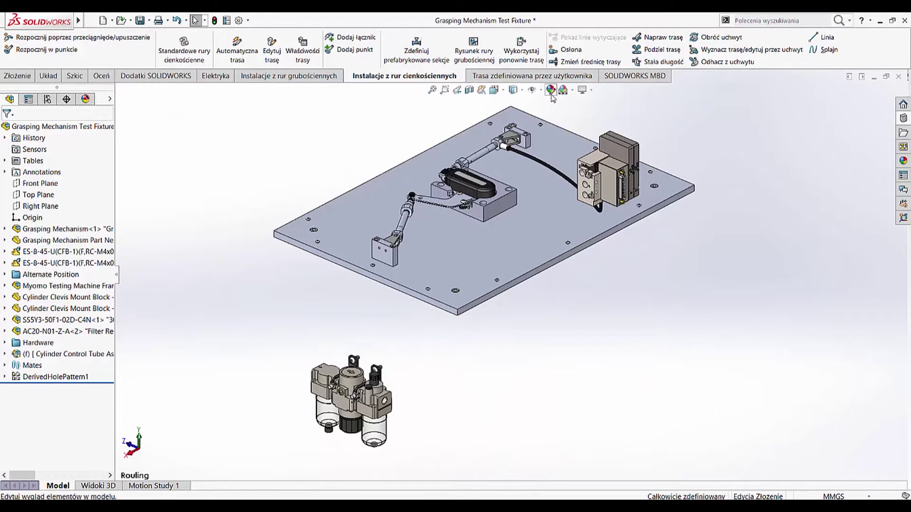
# Step: Show routing points and their labels in the model
pyautogui.click(532, 90)
pyautogui.click(531, 236)
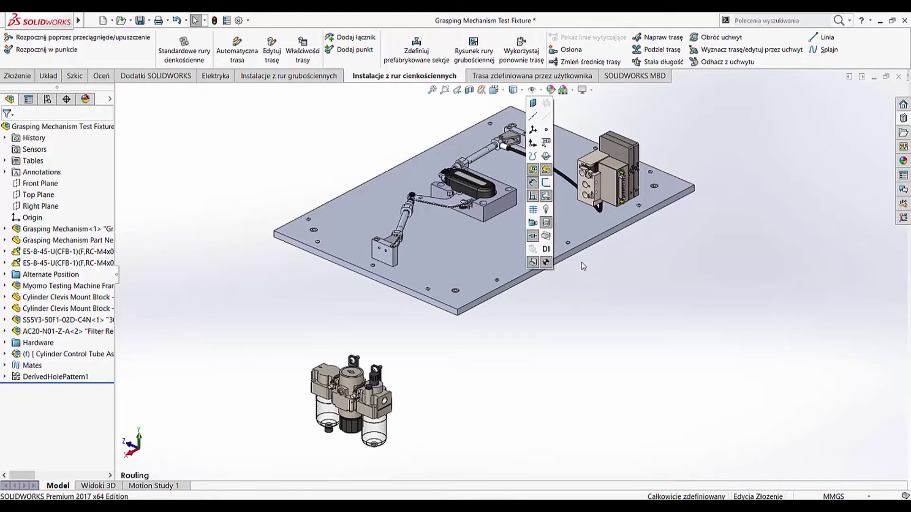
pyautogui.click(605, 274)
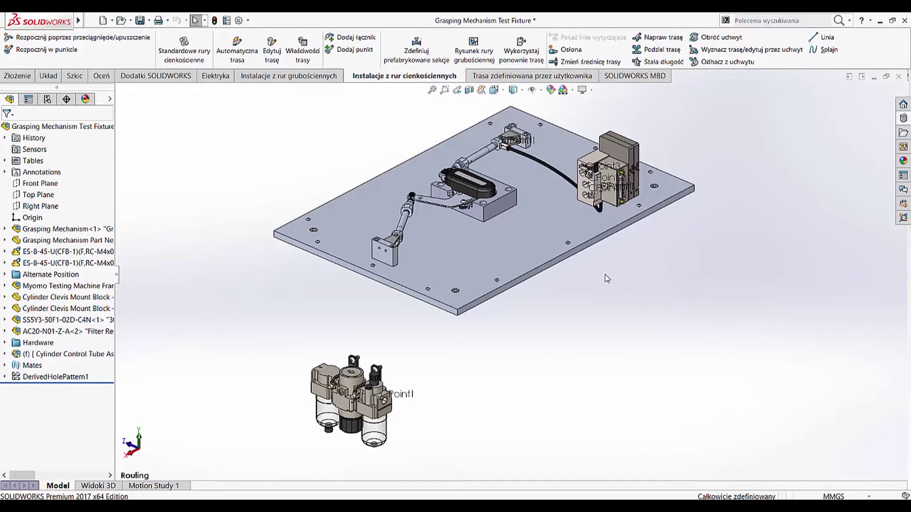
# Step: Start a new pipe route from the valve manifold's CPoint1
pyautogui.click(591, 192)
pyautogui.rightClick(592, 193)
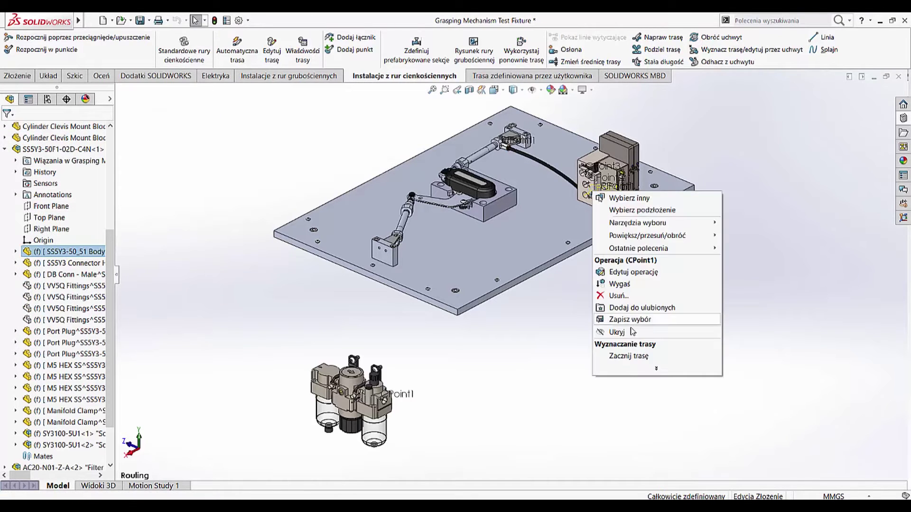
pyautogui.click(642, 357)
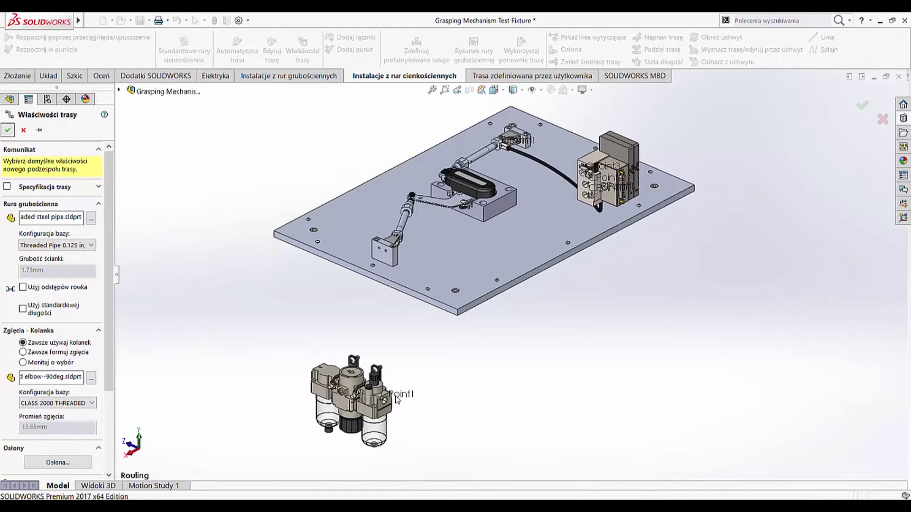
# Step: Accept the route properties and add the filter regulator fitting to the route
pyautogui.press('Return')
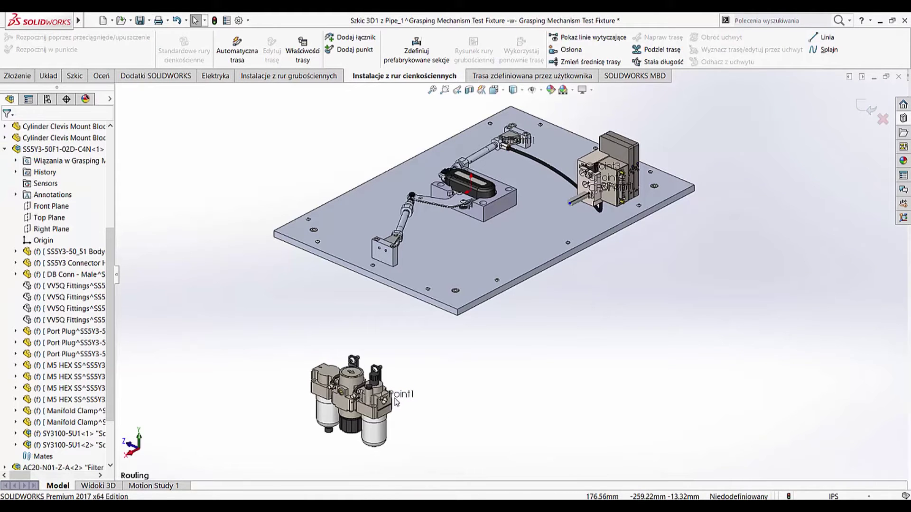
pyautogui.click(395, 403)
pyautogui.rightClick(395, 402)
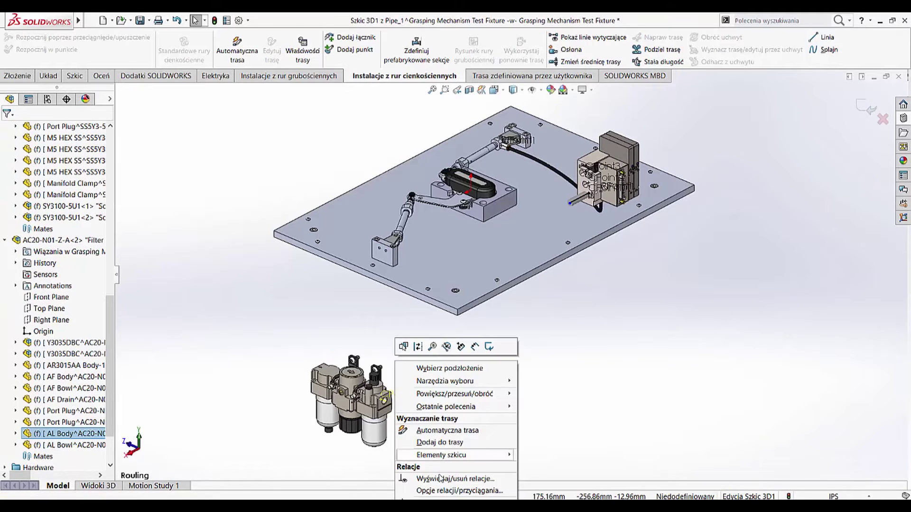
pyautogui.click(456, 441)
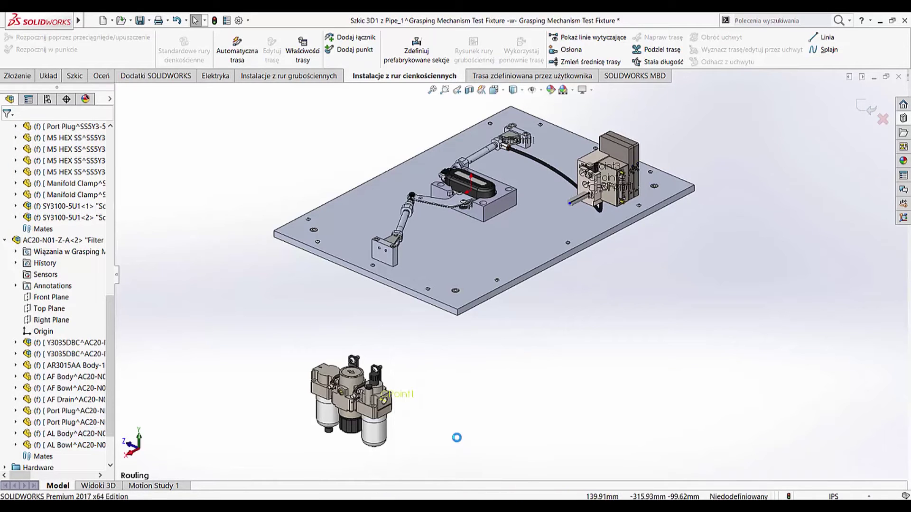
# Step: Auto Route between the filter endpoint and the valve manifold endpoint
pyautogui.click(402, 409)
pyautogui.rightClick(404, 414)
pyautogui.click(428, 409)
pyautogui.click(569, 204)
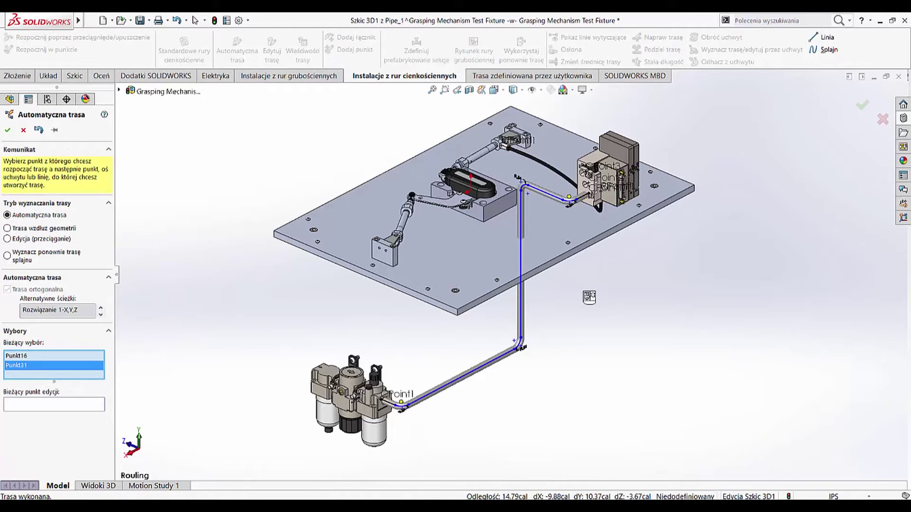
# Step: Cycle the alternative paths to Rozwiązanie 5-Z,X,Y and accept the automatic route
pyautogui.press('Down')
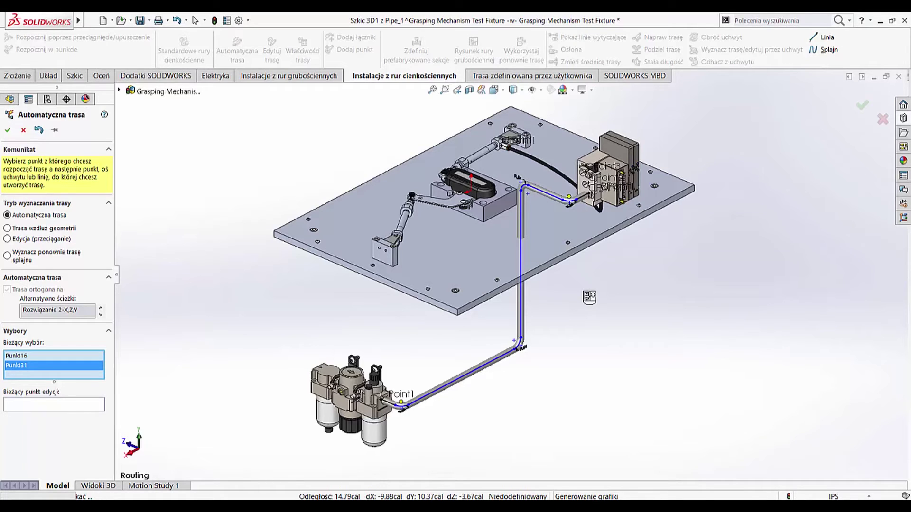
pyautogui.click(400, 335)
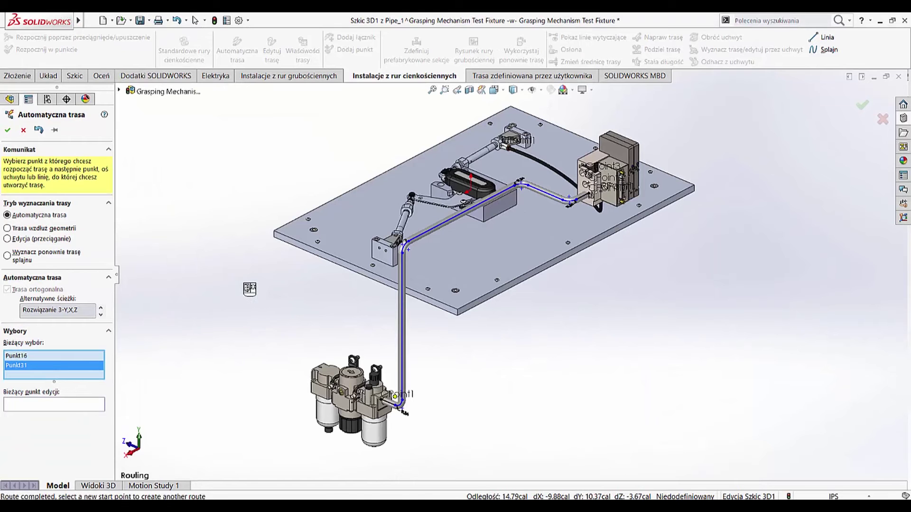
pyautogui.press('Down')
pyautogui.press('Down')
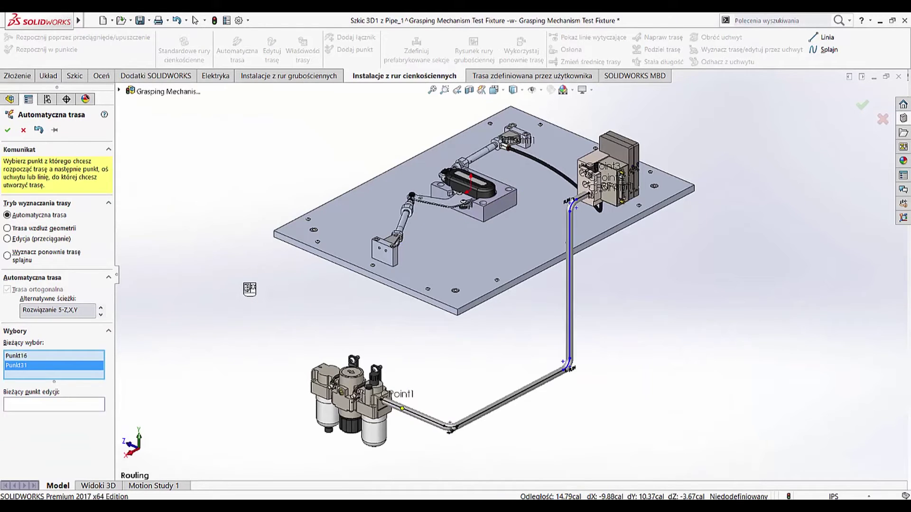
pyautogui.click(7, 130)
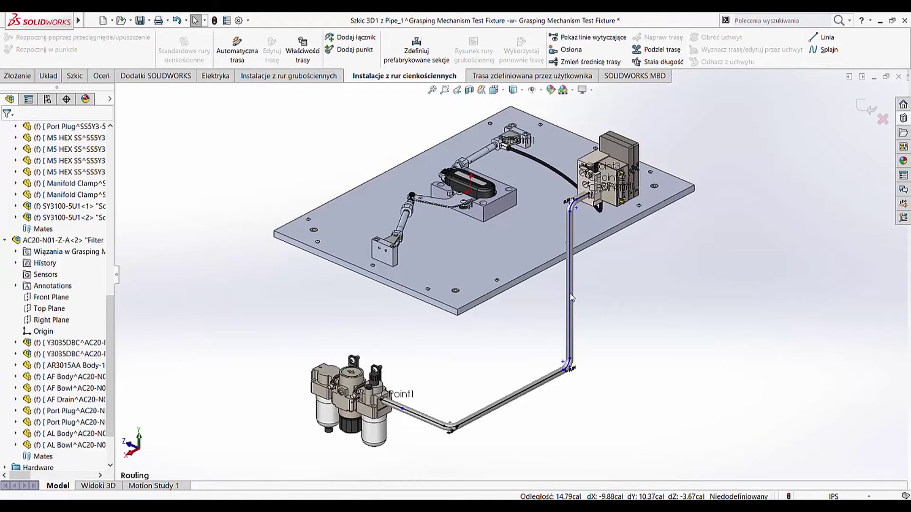
# Step: Drag the vertical pipe run toward the plate centre and browse the Design Library to routing > nipples
pyautogui.moveTo(572, 298); pyautogui.dragTo(507, 342)
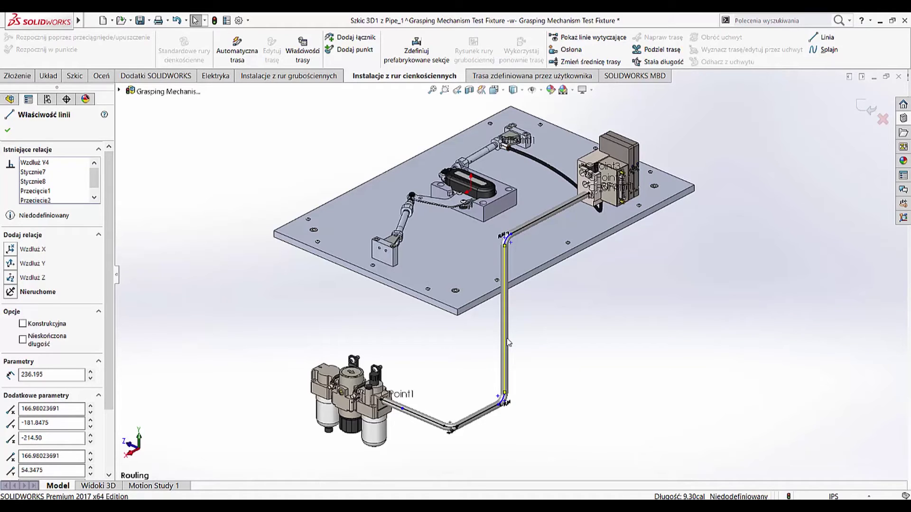
pyautogui.click(903, 132)
pyautogui.moveTo(904, 132)
pyautogui.mouseDown()
pyautogui.moveTo(906, 112)
pyautogui.moveTo(906, 136)
pyautogui.mouseUp()
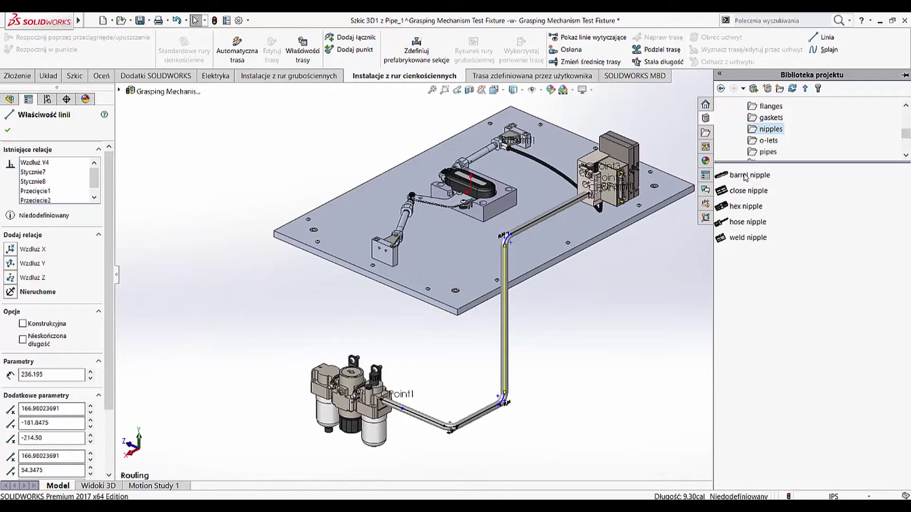
# Step: Place a Sch 40 barrel nipple onto the pipe route at the manifold
pyautogui.moveTo(745, 177); pyautogui.dragTo(559, 217)
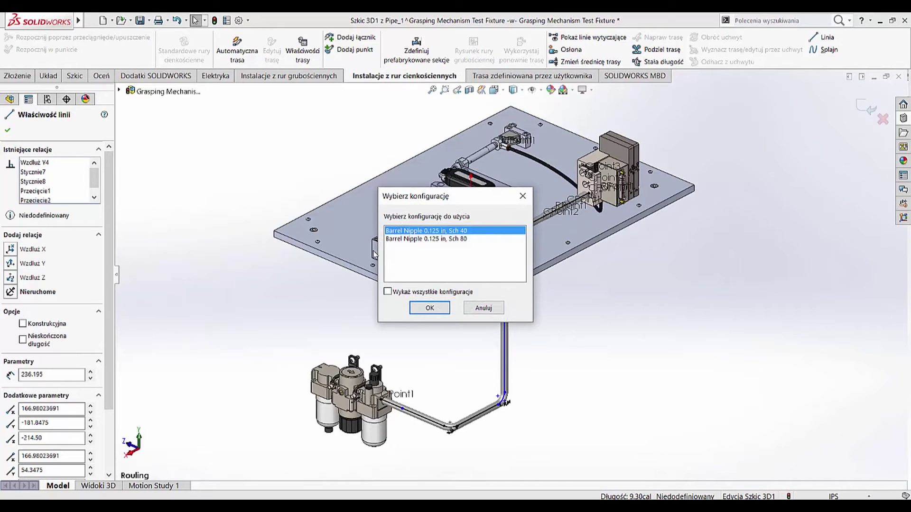
pyautogui.click(431, 308)
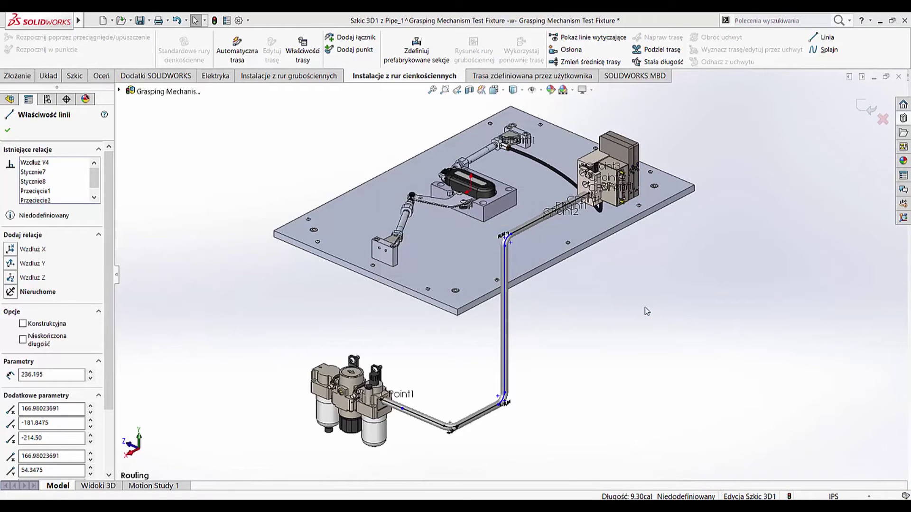
pyautogui.press('Escape')
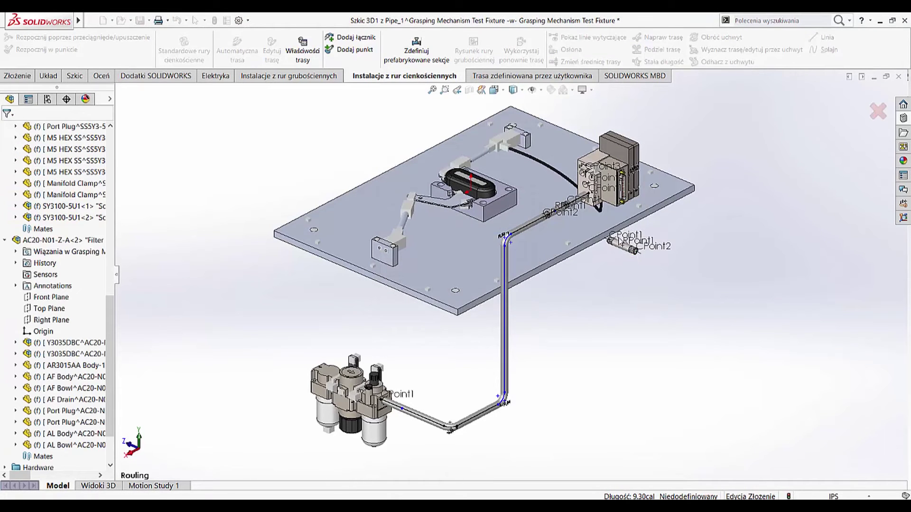
# Step: Adjust the pipe segments near the valve block to reach the connector, then exit the 3D sketch
pyautogui.scroll(-3, 596, 214)
pyautogui.scroll(-3, 534, 222)
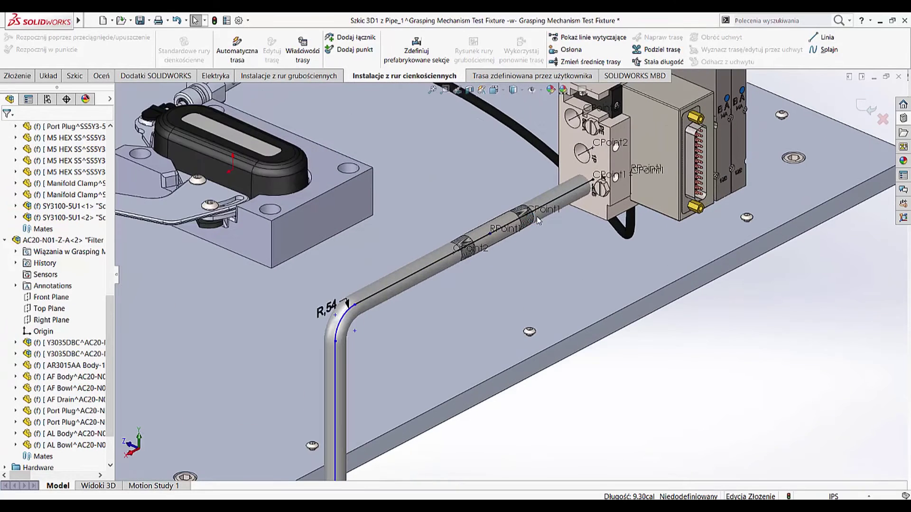
pyautogui.click(562, 204)
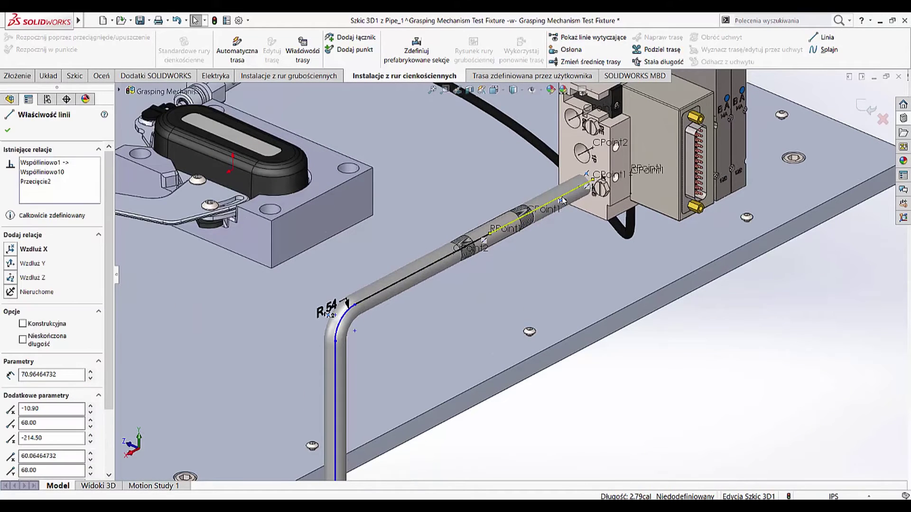
pyautogui.rightClick(561, 202)
pyautogui.click(630, 359)
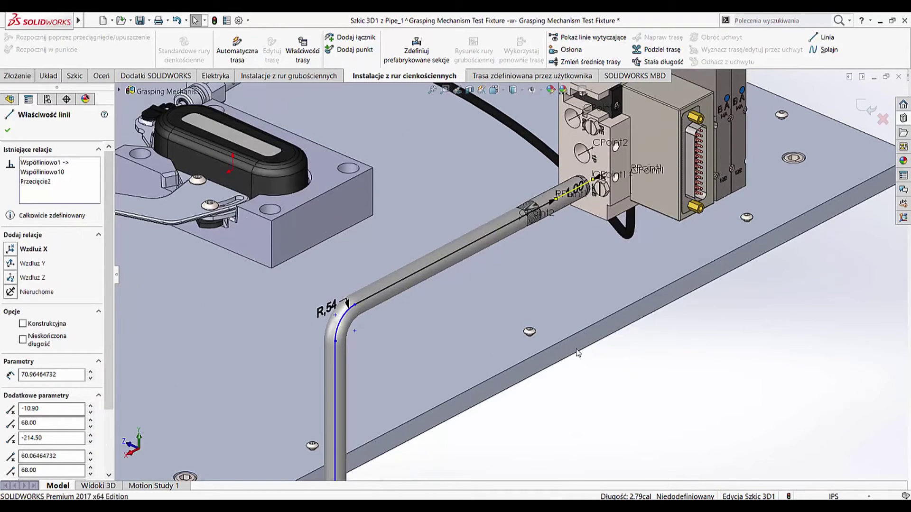
pyautogui.click(458, 254)
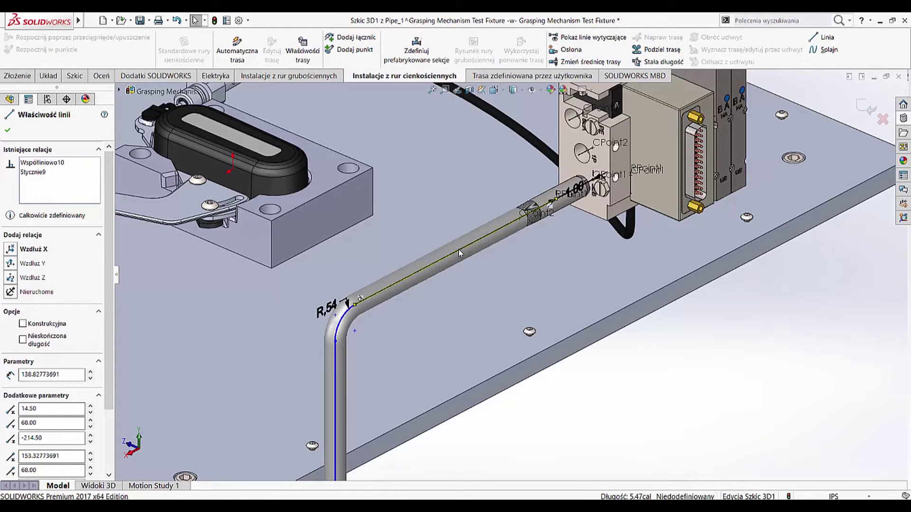
pyautogui.rightClick(459, 253)
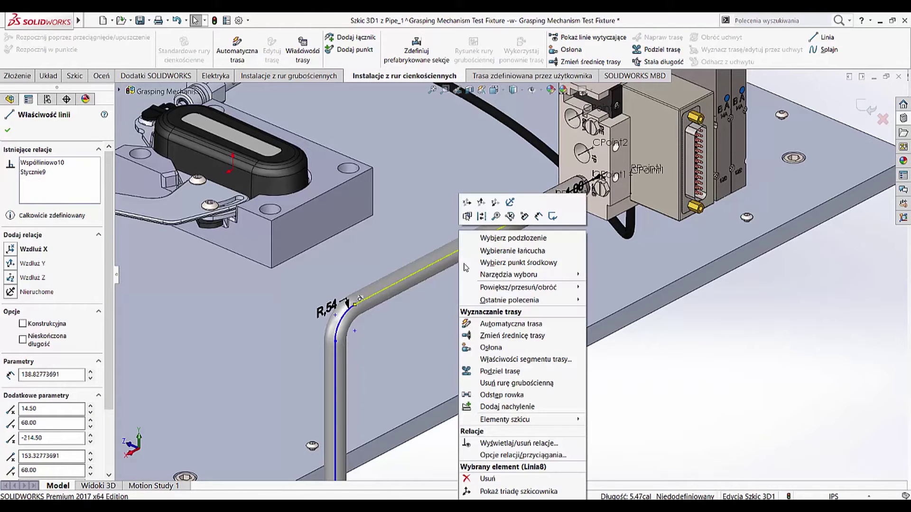
pyautogui.click(519, 387)
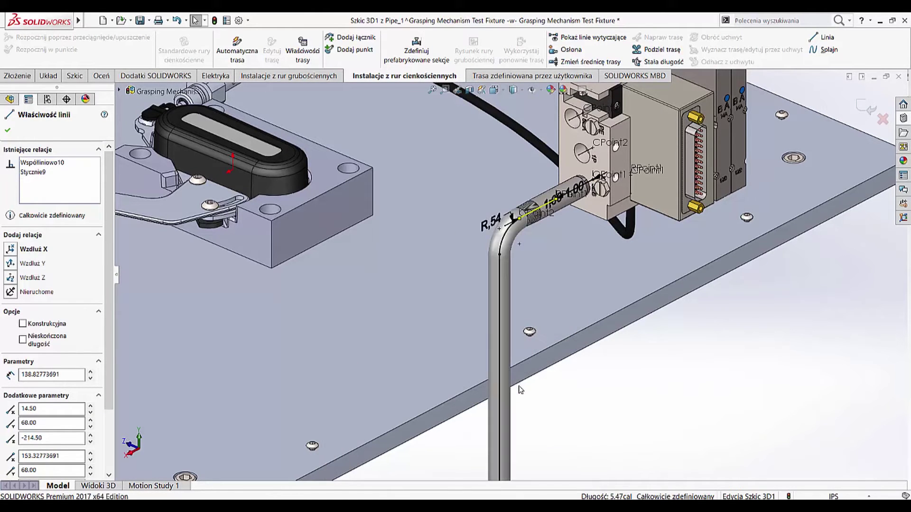
pyautogui.click(871, 110)
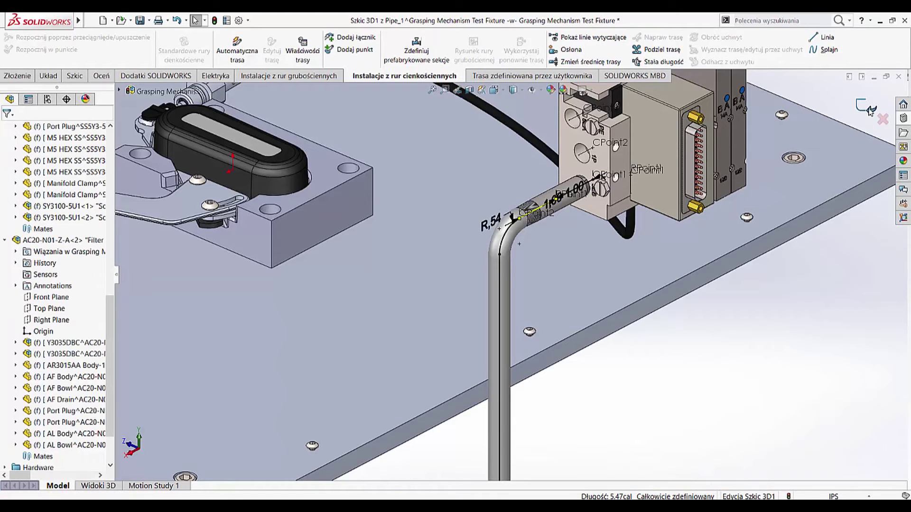
pyautogui.click(870, 110)
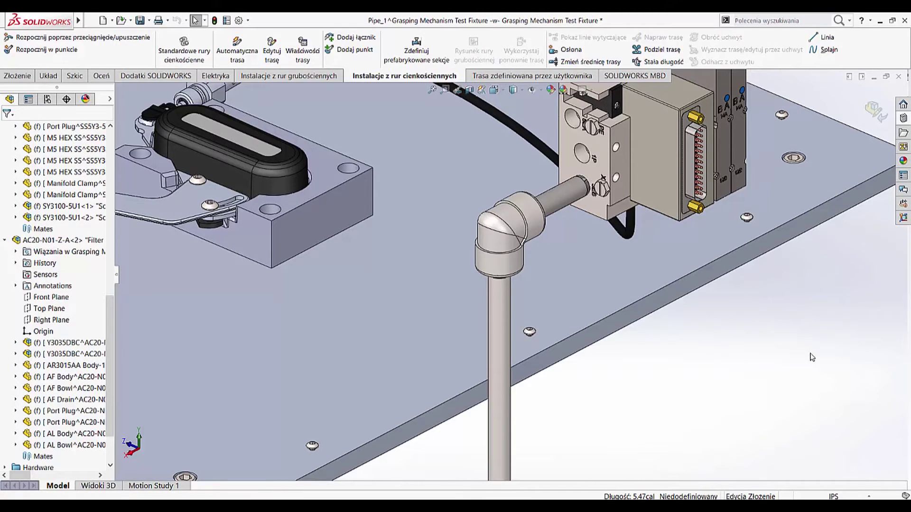
# Step: Exit the route, zoom to fit, and open Pipe_1 from the FeatureManager tree
pyautogui.click(873, 111)
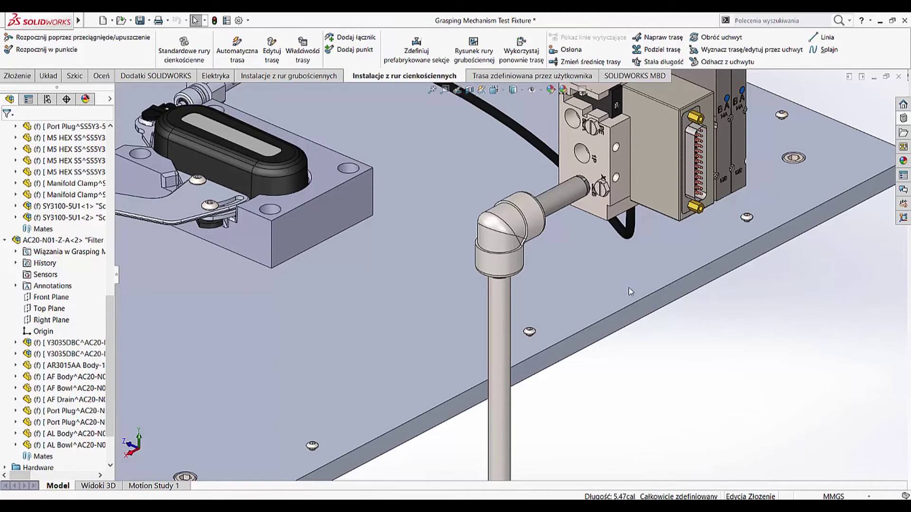
pyautogui.press('f')
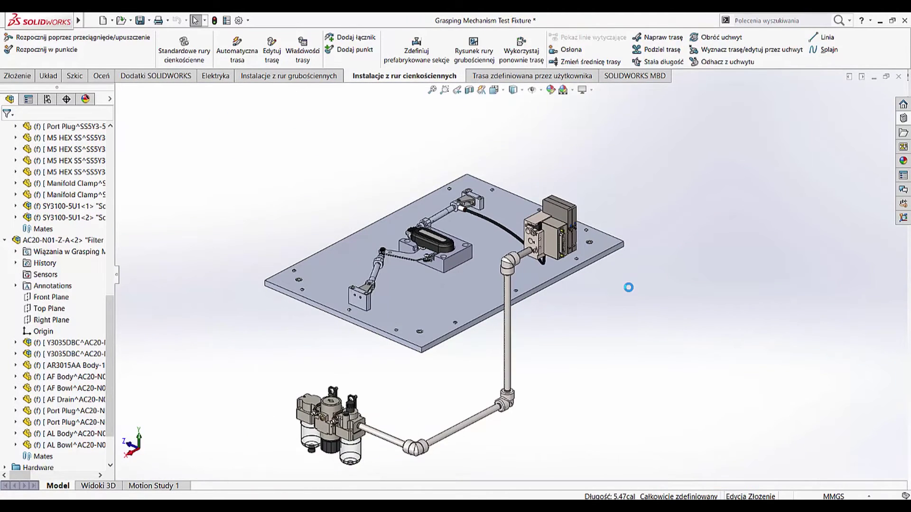
pyautogui.click(508, 347)
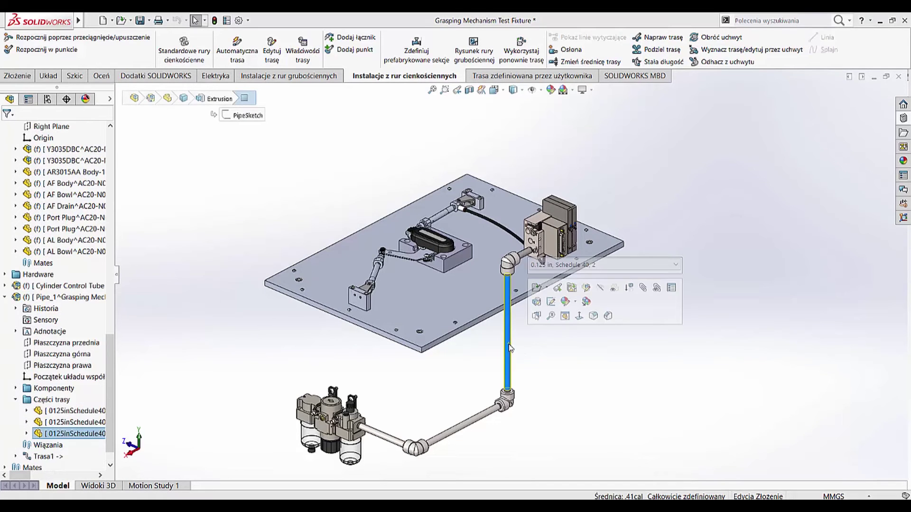
pyautogui.click(46, 302)
pyautogui.click(137, 270)
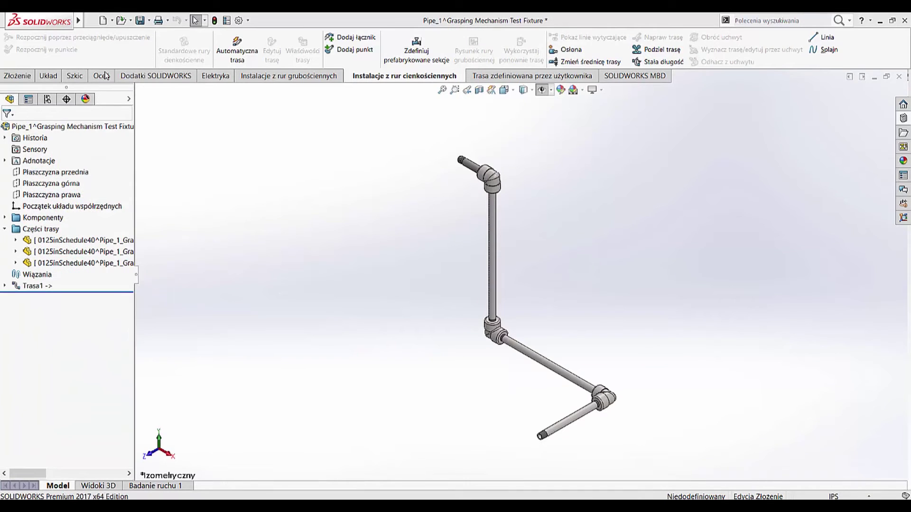
# Step: Start a new exploded view on Domyślna and pull the top pipe, elbow and barrel nipple upward
pyautogui.click(47, 100)
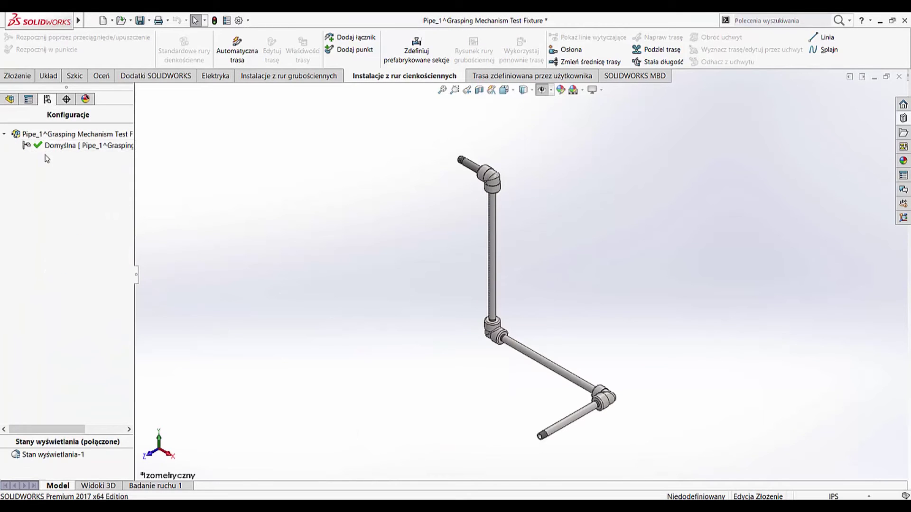
pyautogui.rightClick(57, 146)
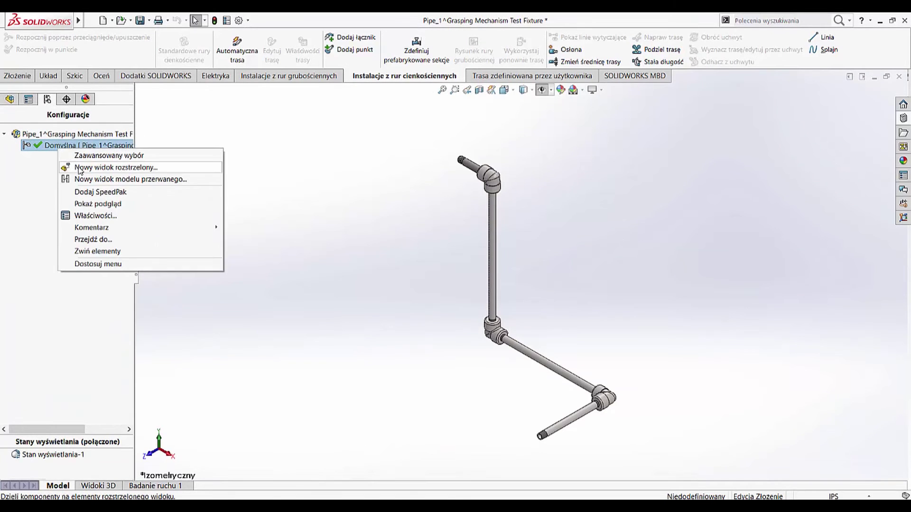
pyautogui.click(79, 169)
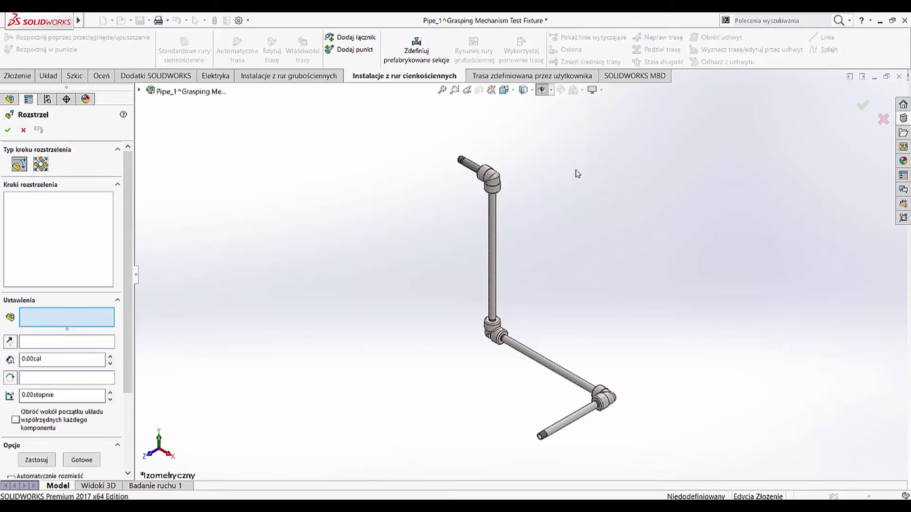
pyautogui.click(459, 176)
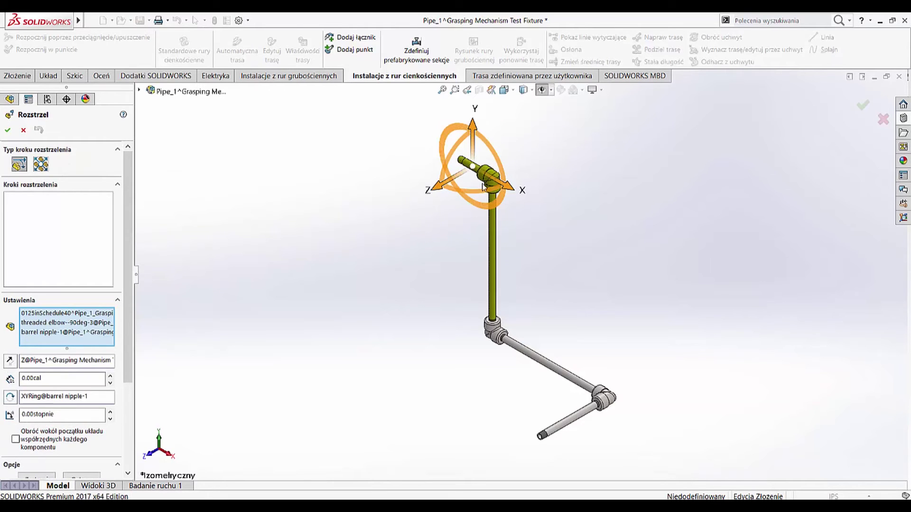
pyautogui.moveTo(473, 151); pyautogui.dragTo(473, 138)
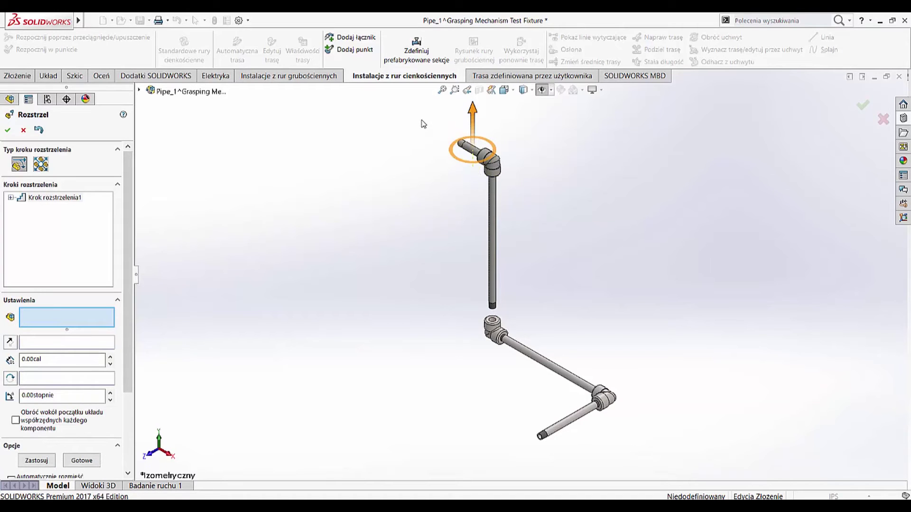
pyautogui.moveTo(423, 124); pyautogui.dragTo(535, 207)
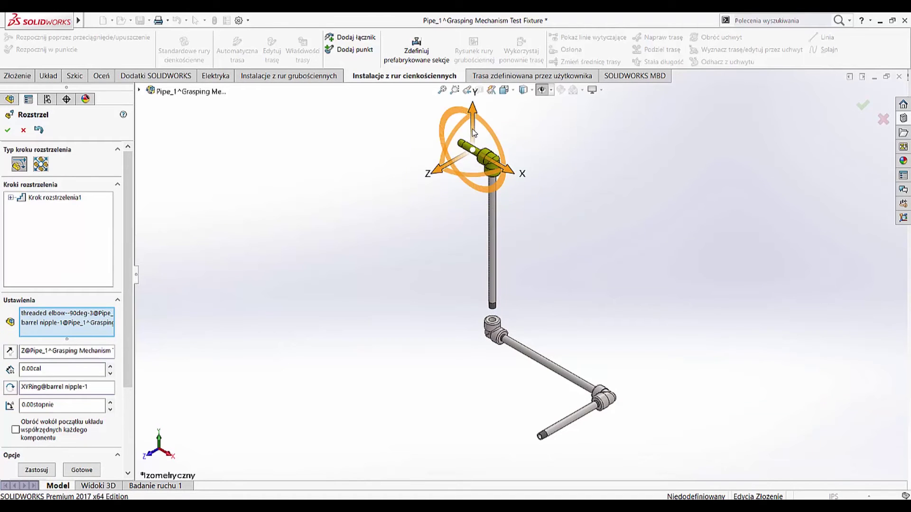
pyautogui.moveTo(473, 134); pyautogui.dragTo(467, 139)
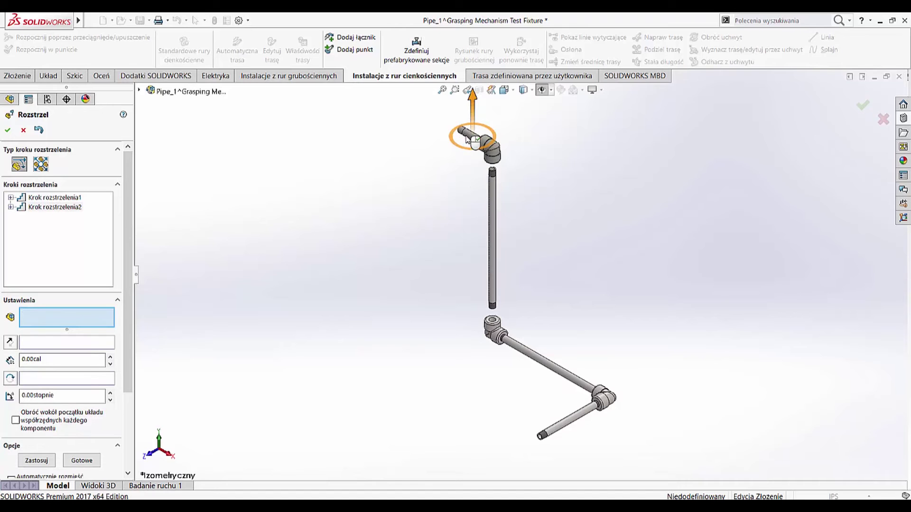
pyautogui.click(468, 141)
pyautogui.moveTo(509, 160); pyautogui.dragTo(419, 138)
# Step: Explode the lower pipes and elbow down-right and the bottom pipe down-left, then finish
pyautogui.moveTo(666, 474); pyautogui.dragTo(527, 357)
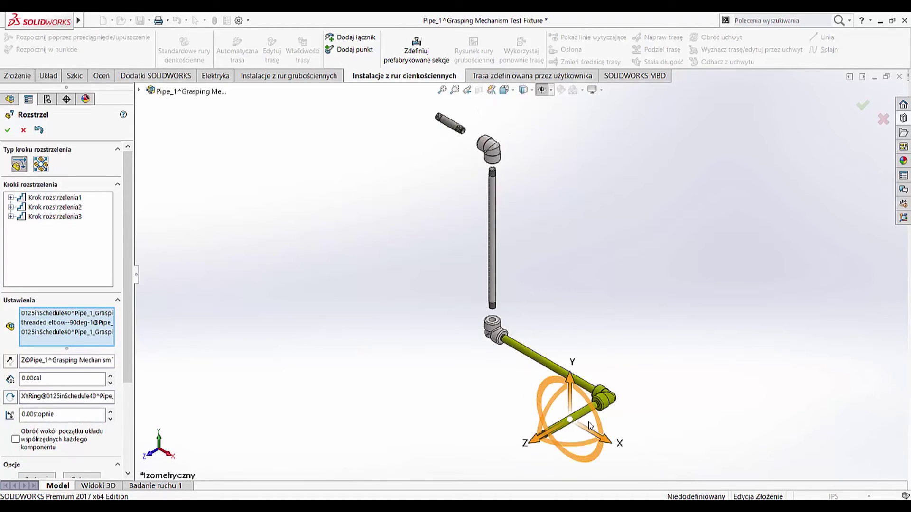
pyautogui.moveTo(588, 433); pyautogui.dragTo(604, 440)
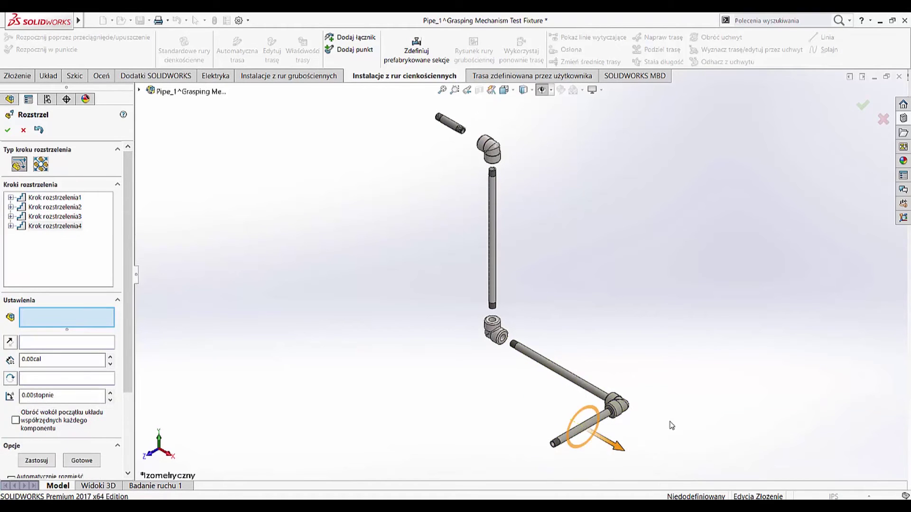
pyautogui.moveTo(535, 356); pyautogui.dragTo(653, 463)
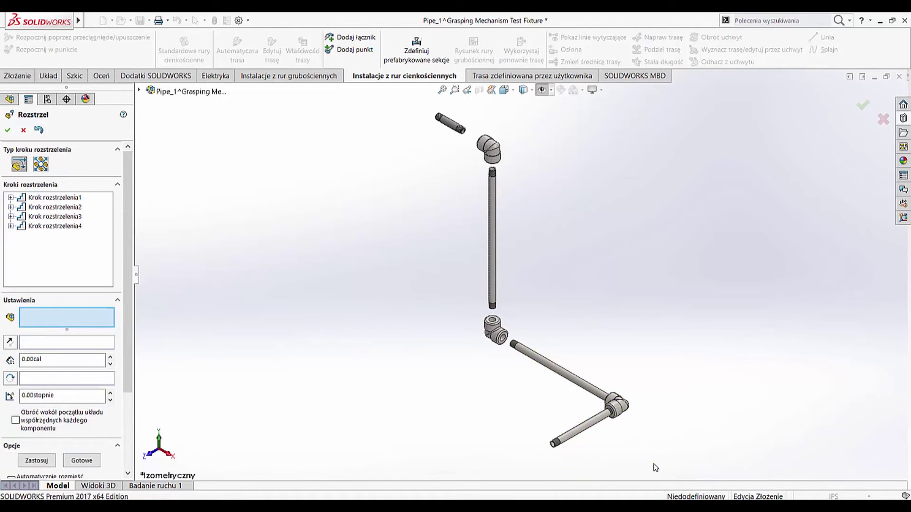
pyautogui.moveTo(596, 438); pyautogui.dragTo(624, 452)
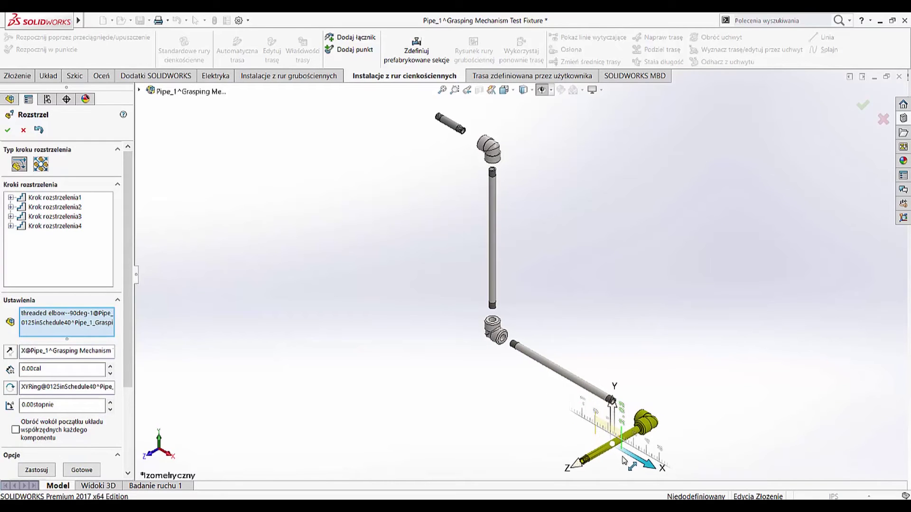
pyautogui.click(595, 457)
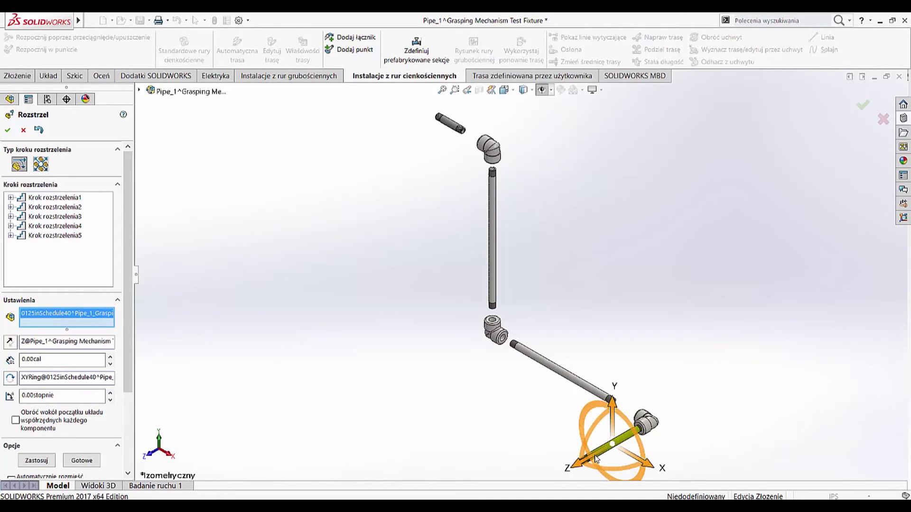
pyautogui.moveTo(584, 465); pyautogui.dragTo(564, 478)
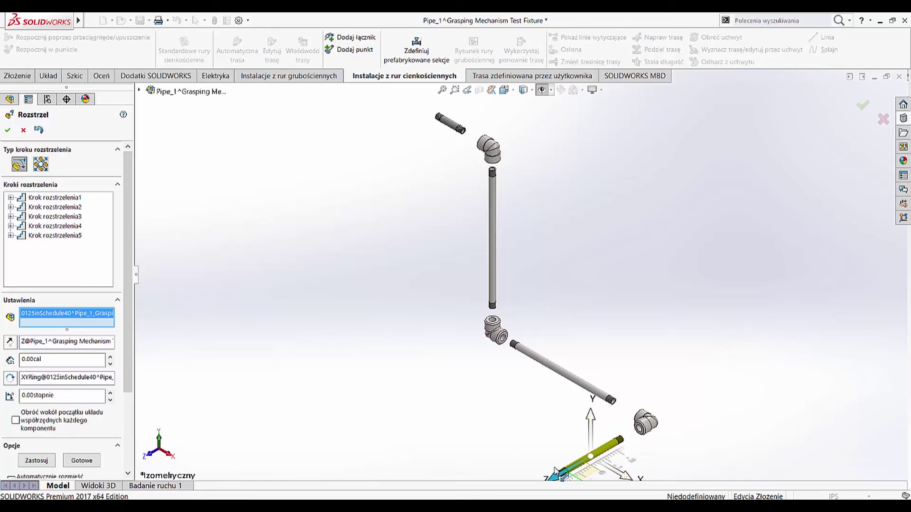
pyautogui.click(8, 130)
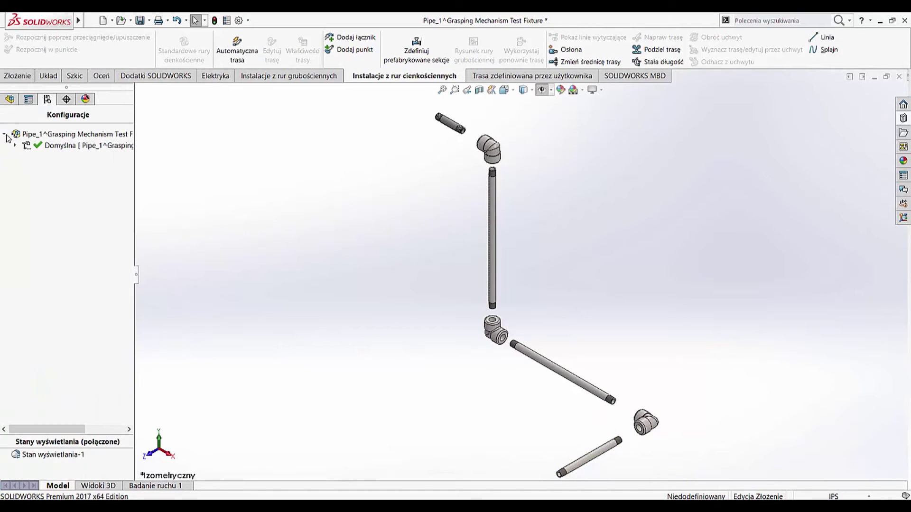
# Step: Play Animate Collapse on the exploded view, then open the file's custom properties
pyautogui.click(15, 147)
pyautogui.click(59, 157)
pyautogui.rightClick(59, 157)
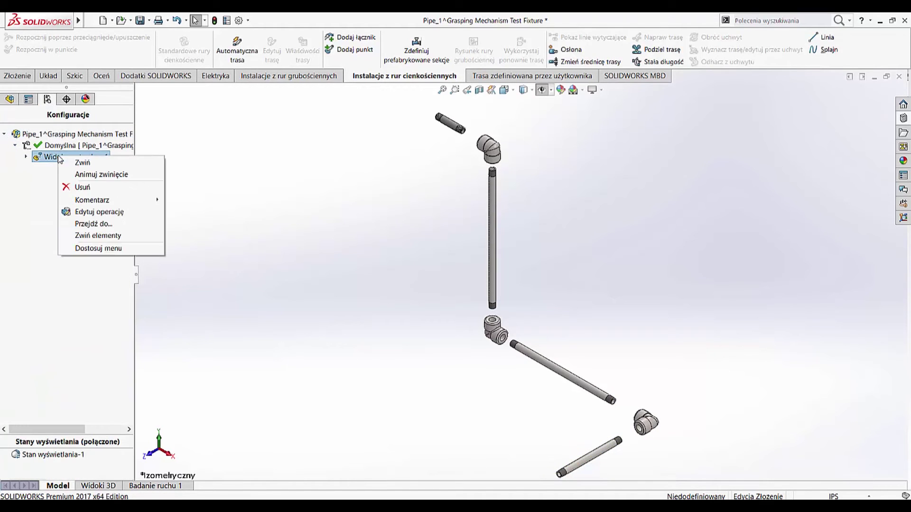
pyautogui.click(92, 175)
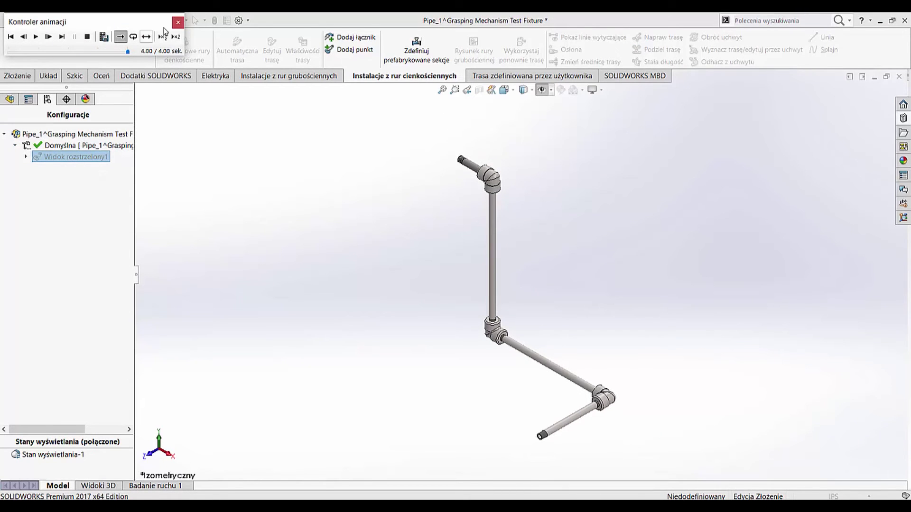
pyautogui.click(177, 22)
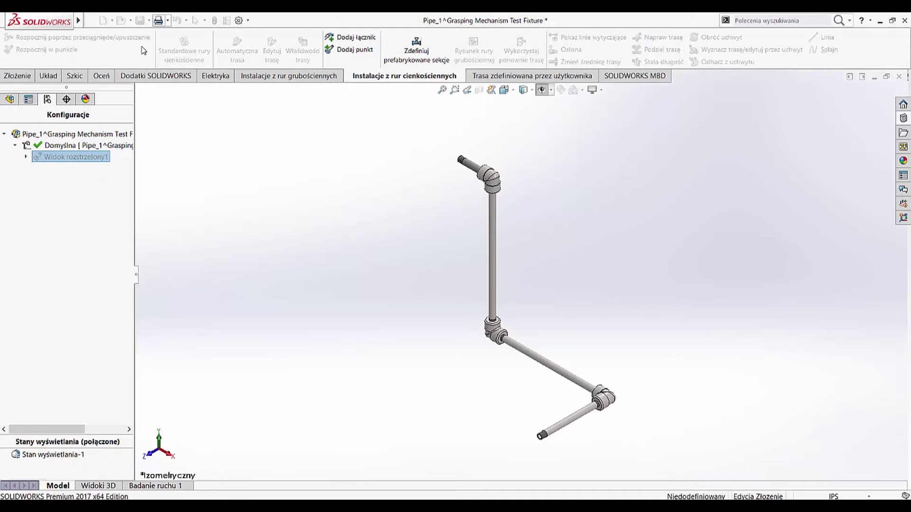
pyautogui.click(9, 99)
pyautogui.click(227, 21)
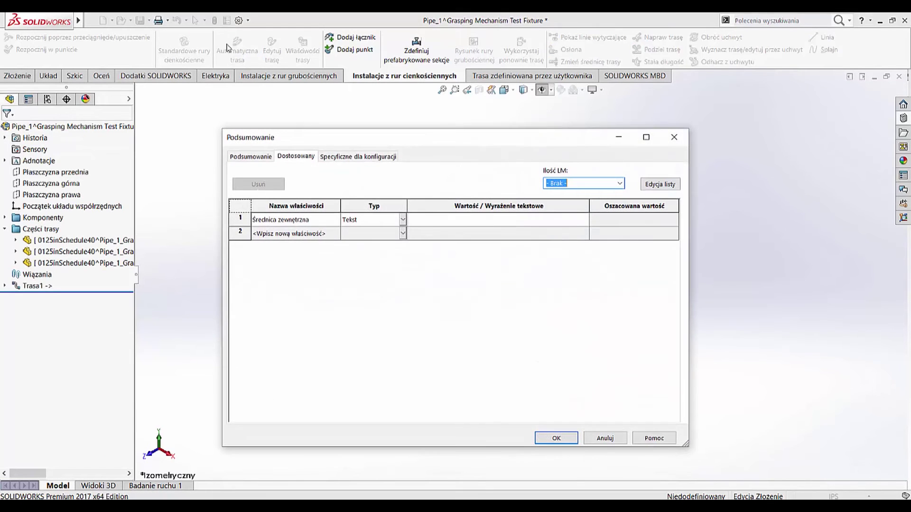
# Step: Add custom properties Description = Powietrze and Number = 1234-56789, then apply and save
pyautogui.click(291, 234)
pyautogui.write('Description')
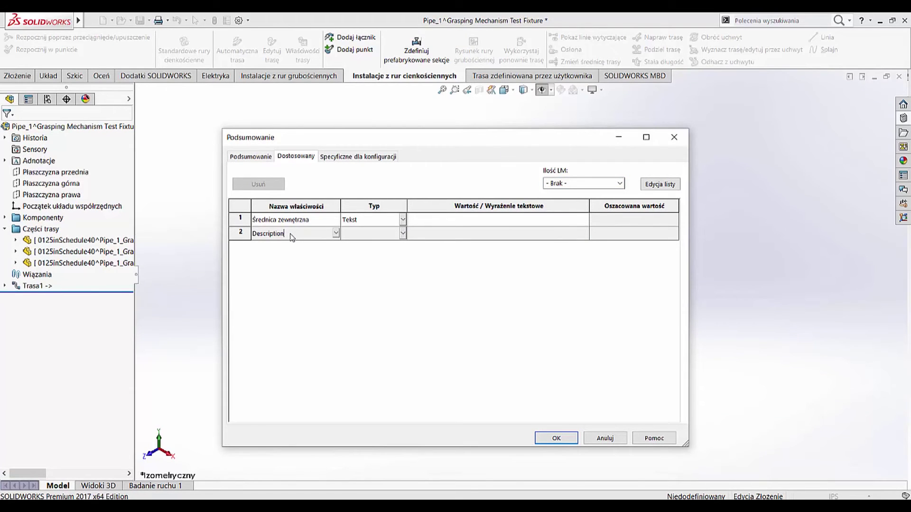
pyautogui.click(445, 235)
pyautogui.write('Powietrze')
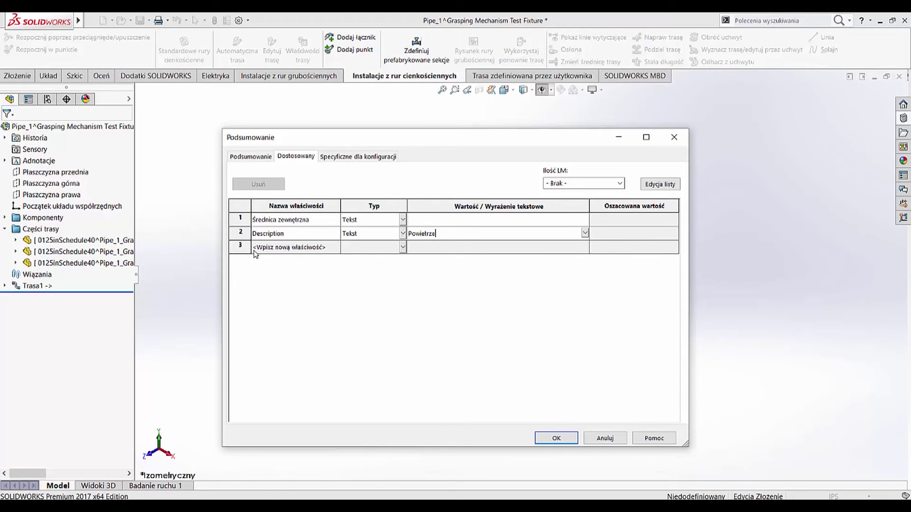
pyautogui.click(283, 250)
pyautogui.write('Numbe')
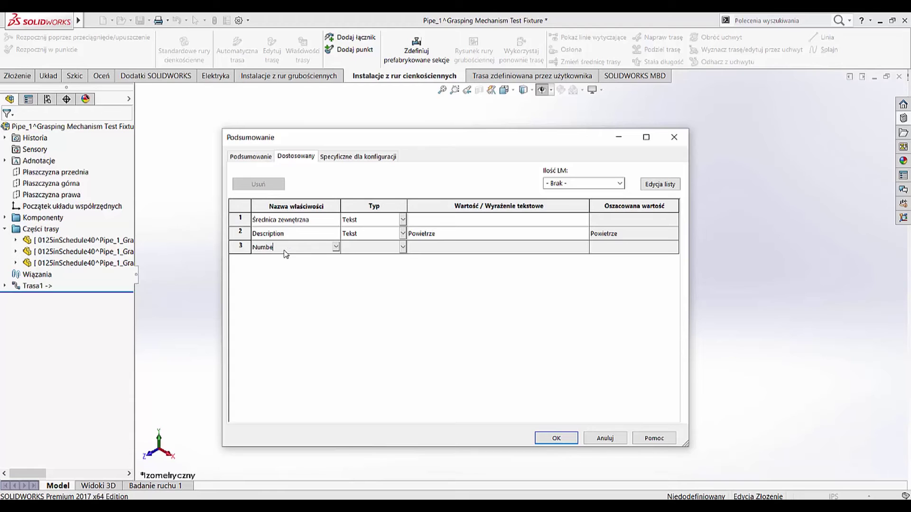
pyautogui.write('r')
pyautogui.press('Tab')
pyautogui.write('1234-56789')
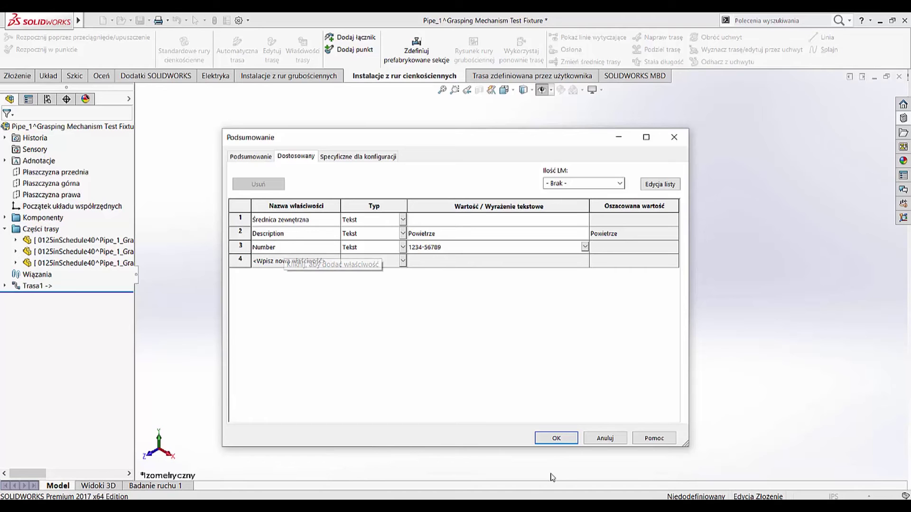
pyautogui.click(568, 440)
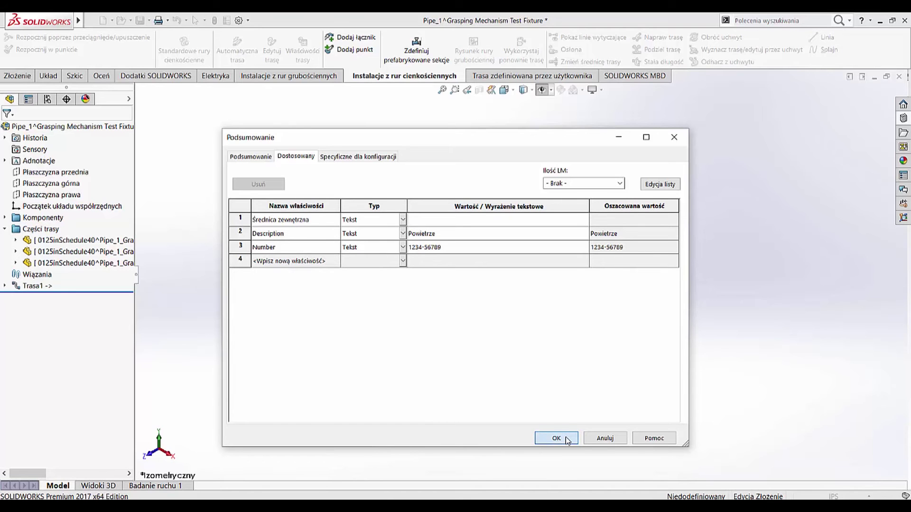
pyautogui.hotkey('ctrl', 's')
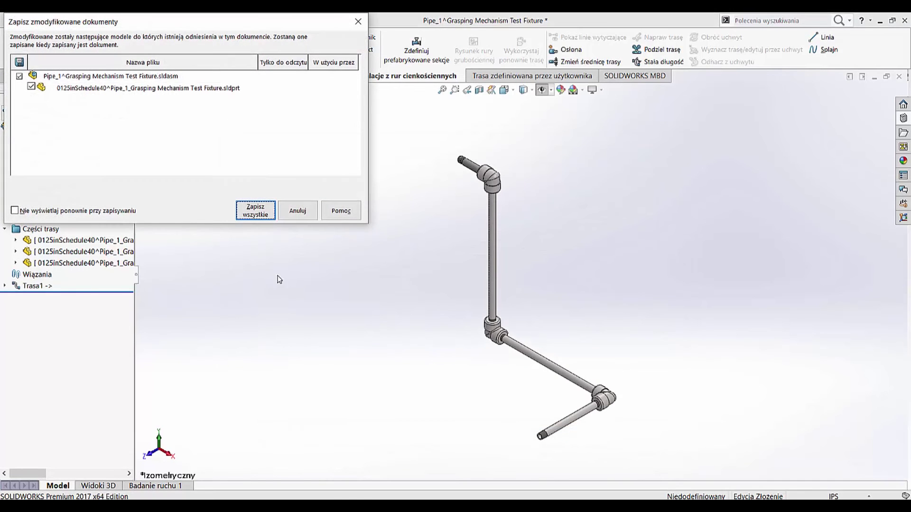
# Step: Save all modified pipe files and show Bill of Materials2 in its own window
pyautogui.click(267, 208)
pyautogui.rightClick(95, 177)
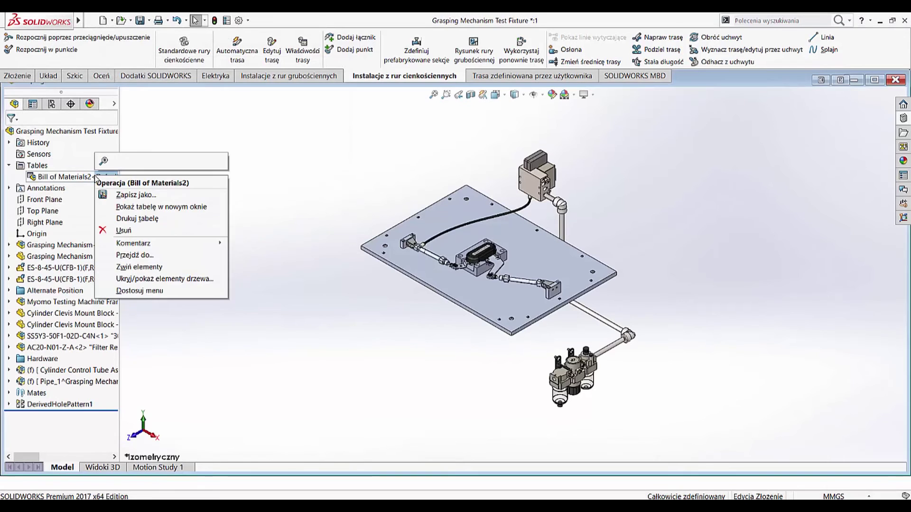
pyautogui.click(131, 207)
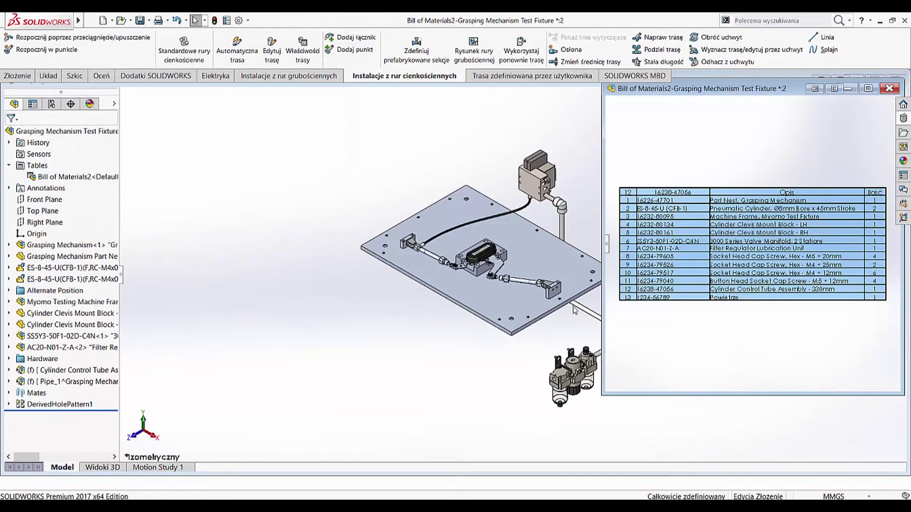
# Step: Check the BOM lists item 13, 1234-56789 Powietrze with quantity 1, then close it
pyautogui.click(620, 299)
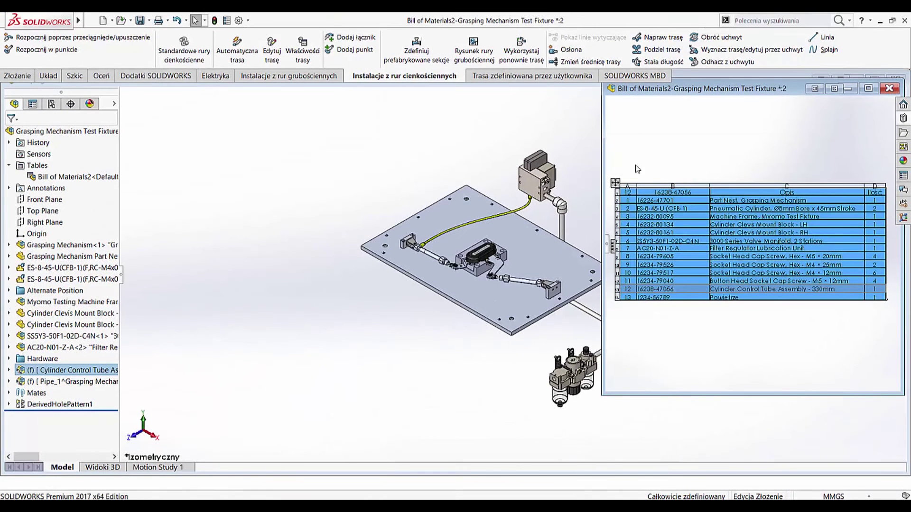
pyautogui.click(889, 88)
pyautogui.click(881, 77)
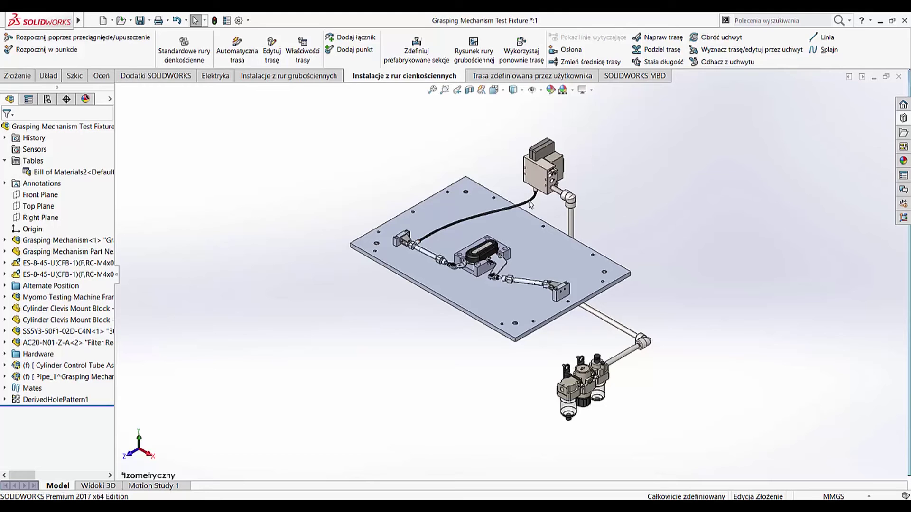
# Step: Select the existing black tube and start a Reuse Route for a second tube
pyautogui.click(531, 204)
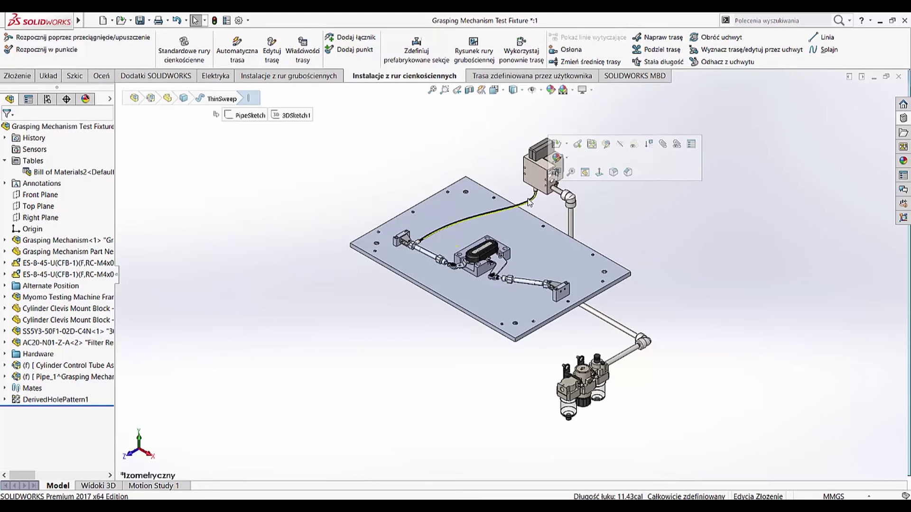
pyautogui.click(531, 56)
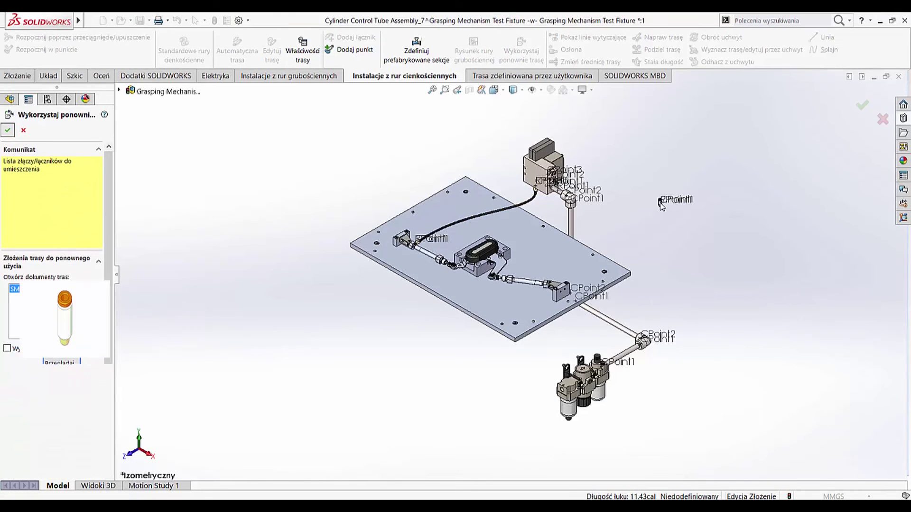
pyautogui.moveTo(647, 213)
pyautogui.mouseDown(button='middle')
pyautogui.moveTo(490, 224)
pyautogui.moveTo(495, 211)
pyautogui.mouseUp(button='middle')
pyautogui.scroll(-1, 495, 211)
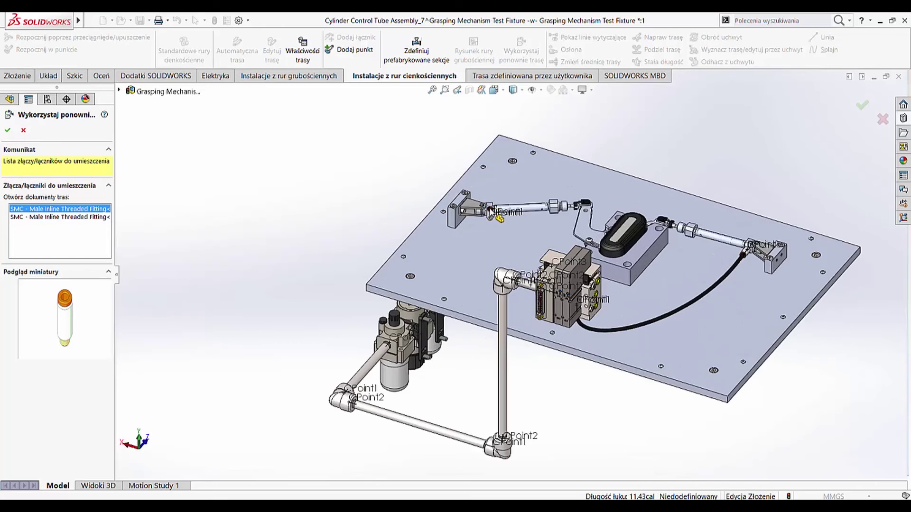
pyautogui.scroll(-1, 497, 218)
pyautogui.scroll(-1, 493, 219)
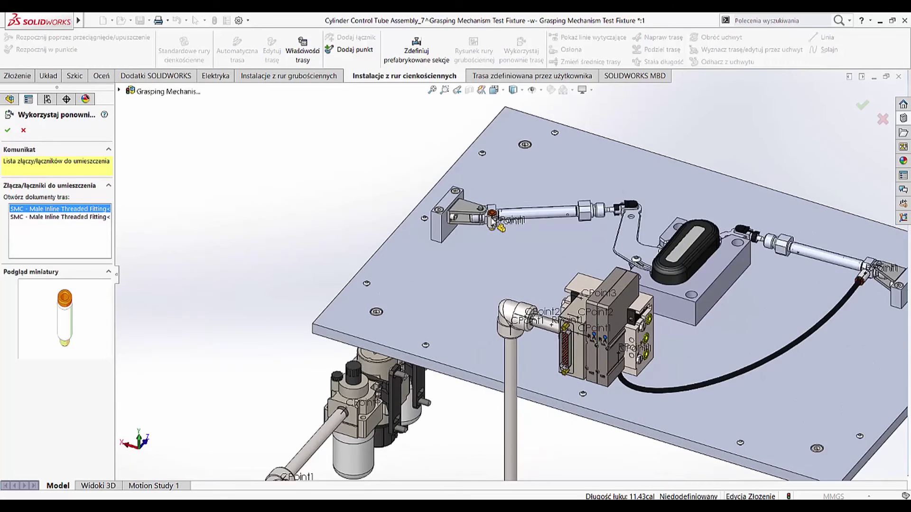
pyautogui.scroll(-1, 494, 221)
pyautogui.scroll(-1, 496, 227)
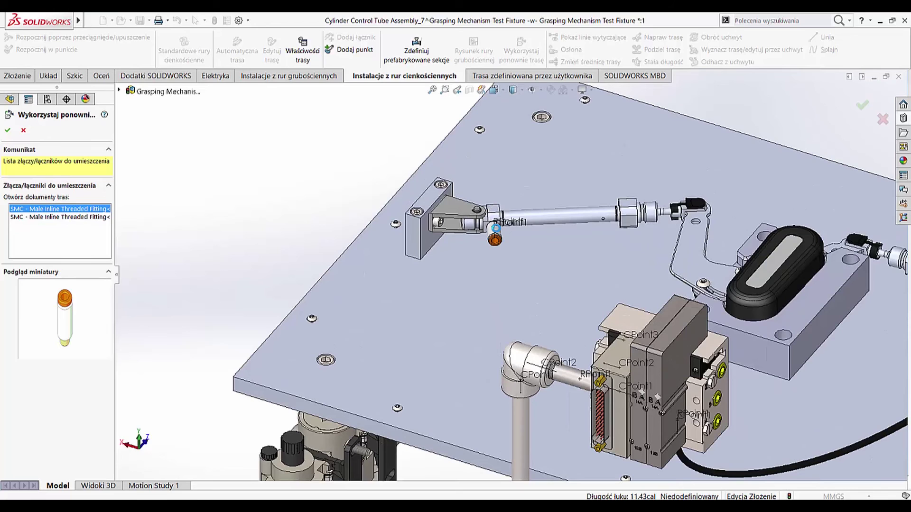
# Step: Place the SMC fittings at the left cylinder and the valve block to create the route
pyautogui.click(496, 228)
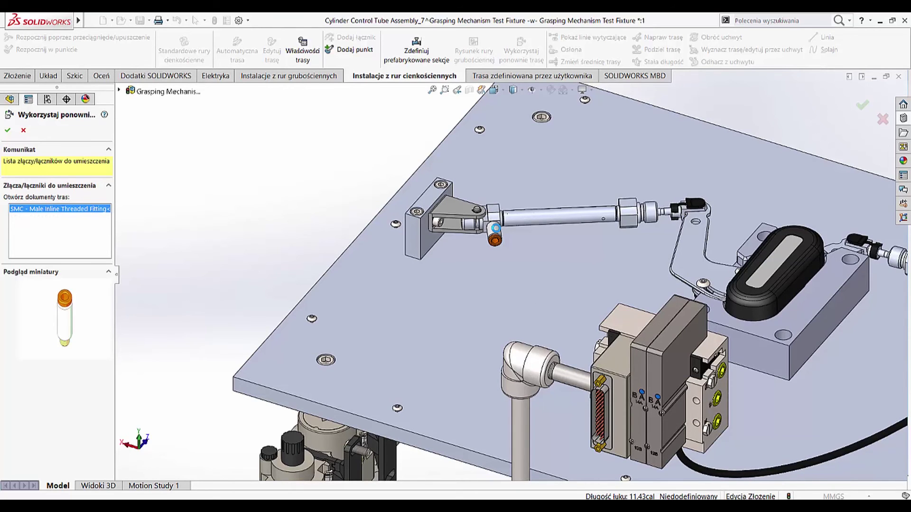
pyautogui.scroll(4, 506, 266)
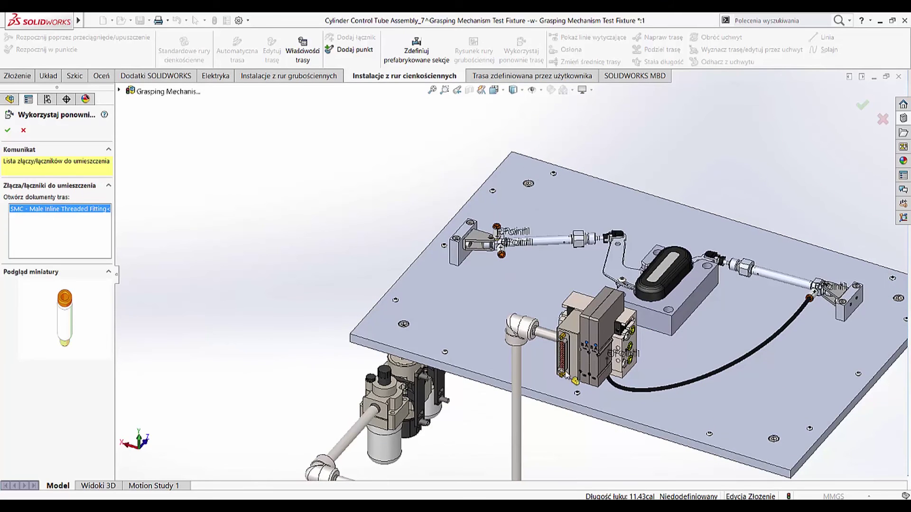
pyautogui.moveTo(564, 375); pyautogui.dragTo(575, 408, button='middle')
pyautogui.moveTo(575, 408); pyautogui.dragTo(588, 424)
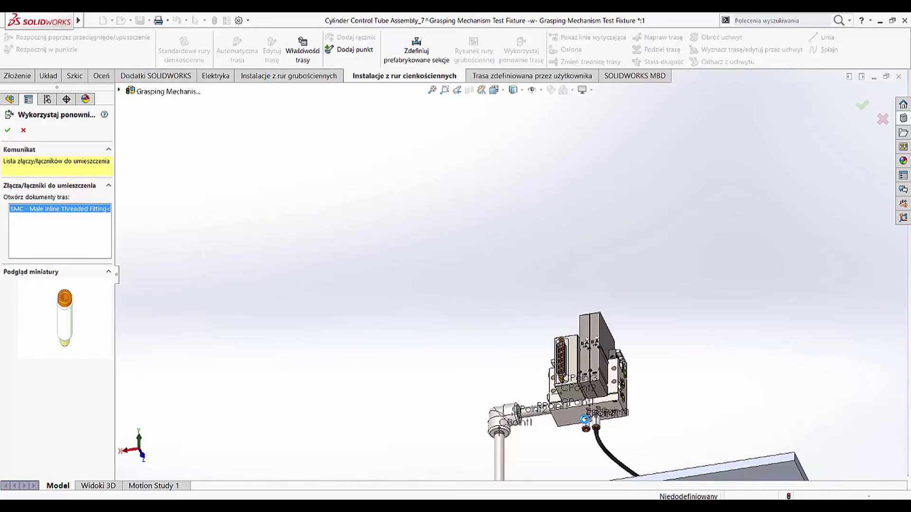
pyautogui.click(584, 420)
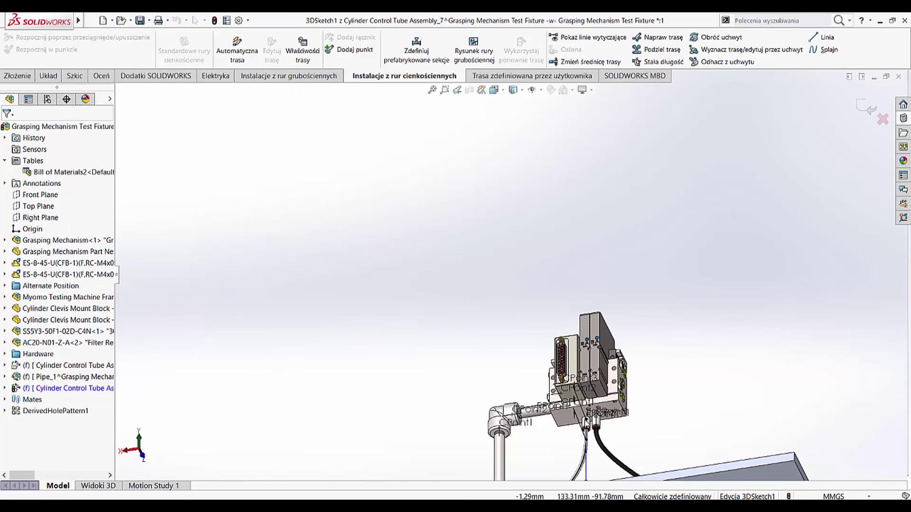
# Step: Lengthen the new tube spline's start tangent for a smooth bend, then view isometric
pyautogui.scroll(3, 584, 420)
pyautogui.scroll(2, 547, 352)
pyautogui.scroll(-2, 546, 352)
pyautogui.scroll(-2, 528, 351)
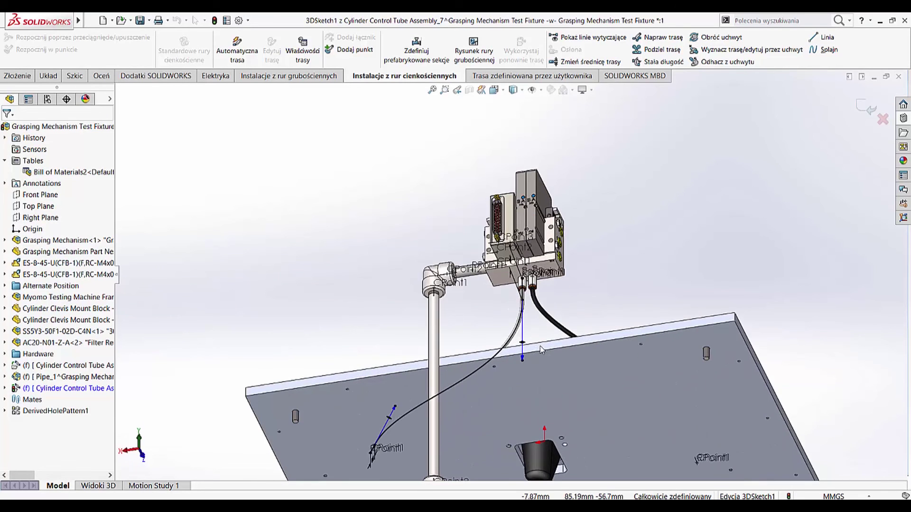
pyautogui.click(528, 351)
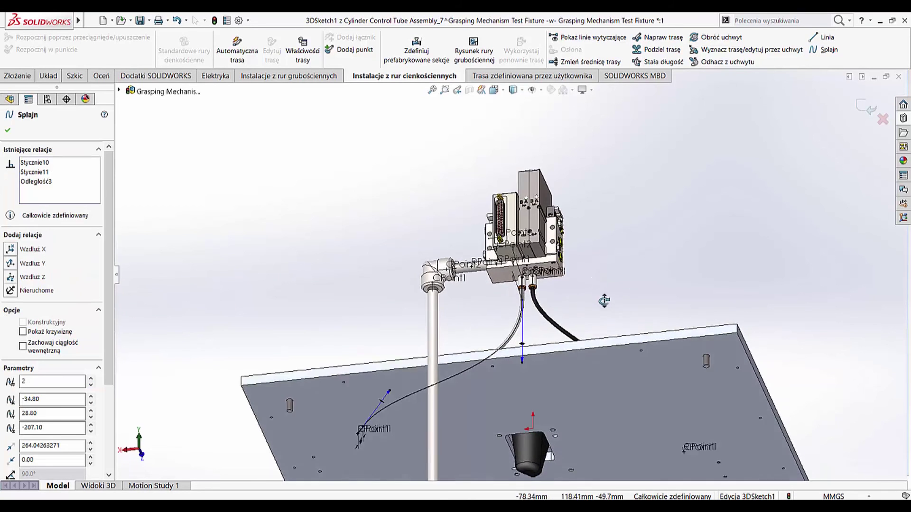
pyautogui.moveTo(596, 280); pyautogui.dragTo(604, 374, button='middle')
pyautogui.click(376, 315)
pyautogui.moveTo(376, 317); pyautogui.dragTo(398, 320)
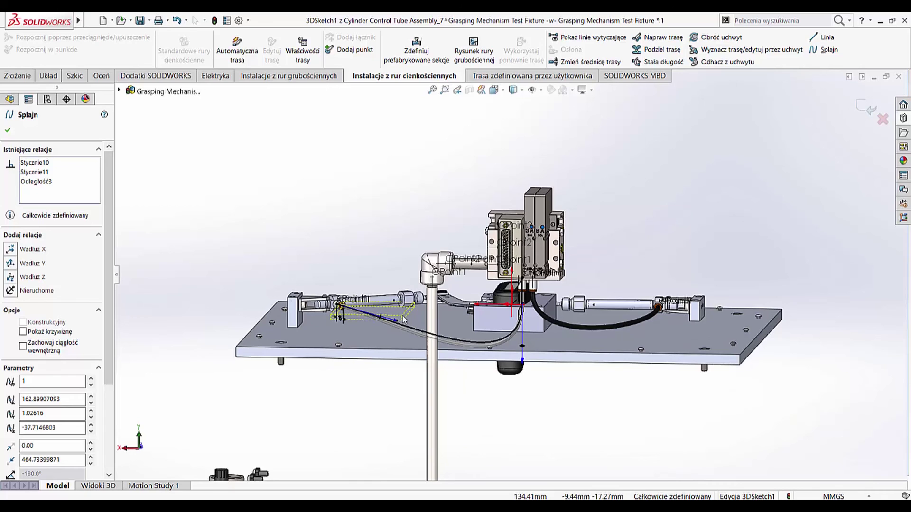
pyautogui.moveTo(399, 321); pyautogui.dragTo(419, 328)
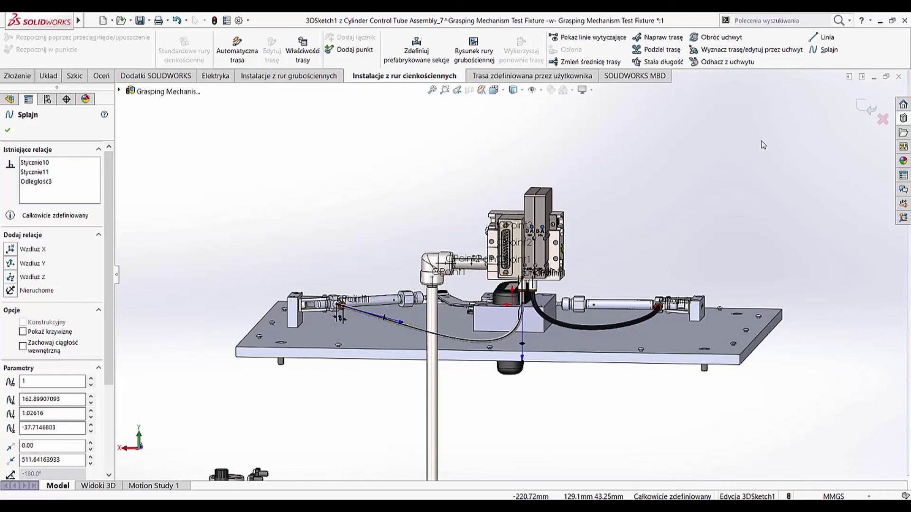
pyautogui.click(866, 112)
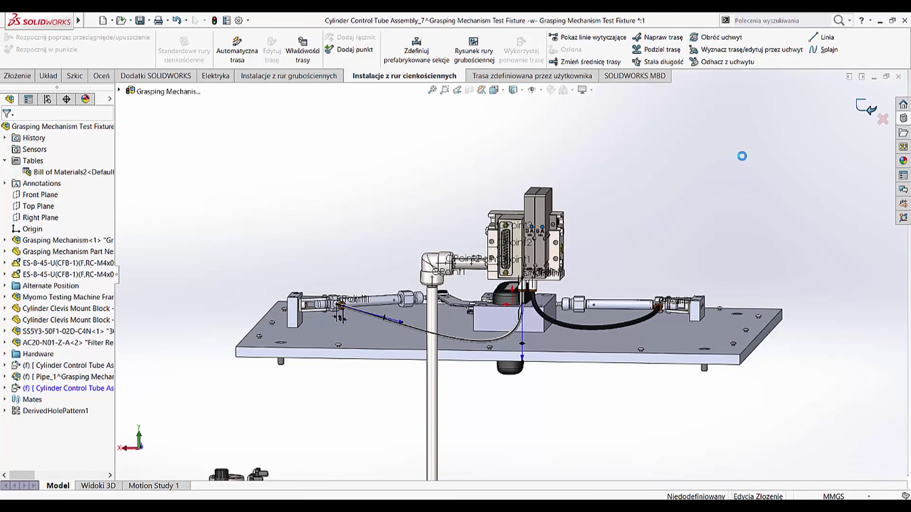
pyautogui.hotkey('ctrl', '7')
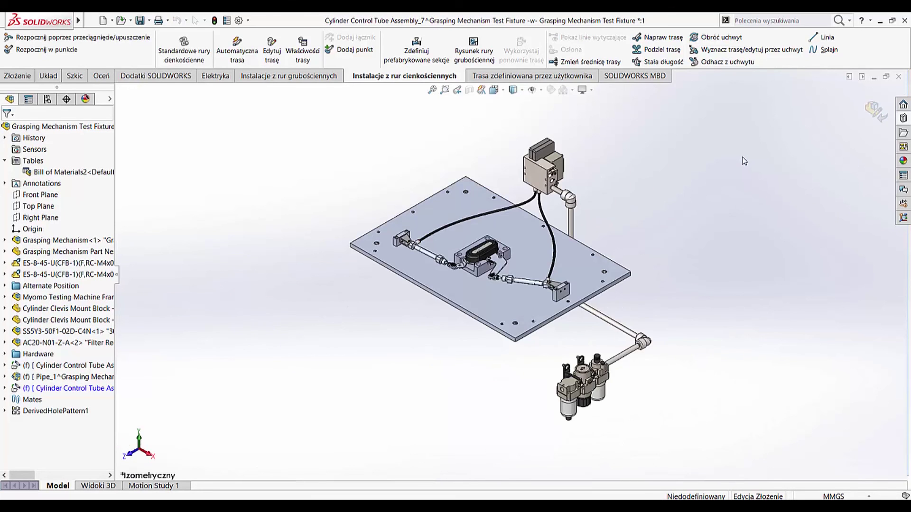
# Step: Exit Edit Component and show Bill of Materials2 listing two 330mm Cylinder Control Tube Assemblies
pyautogui.click(875, 113)
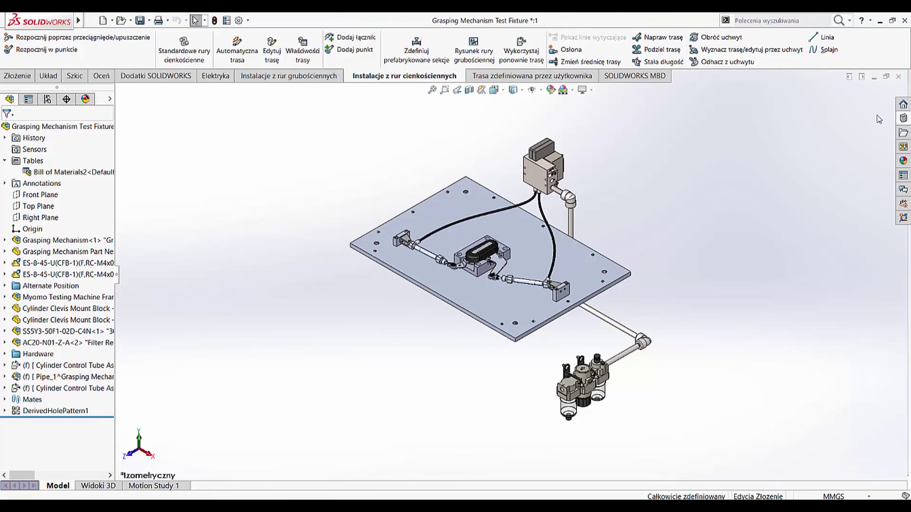
pyautogui.rightClick(79, 174)
pyautogui.click(125, 203)
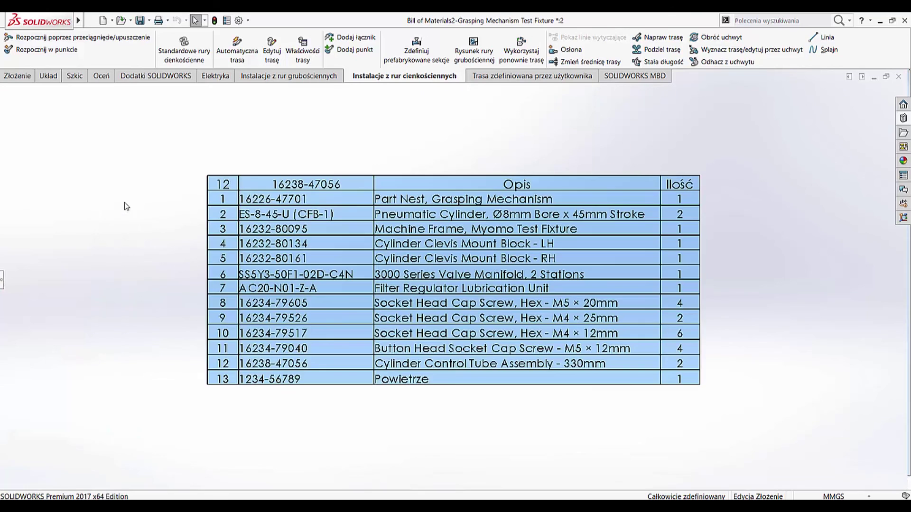